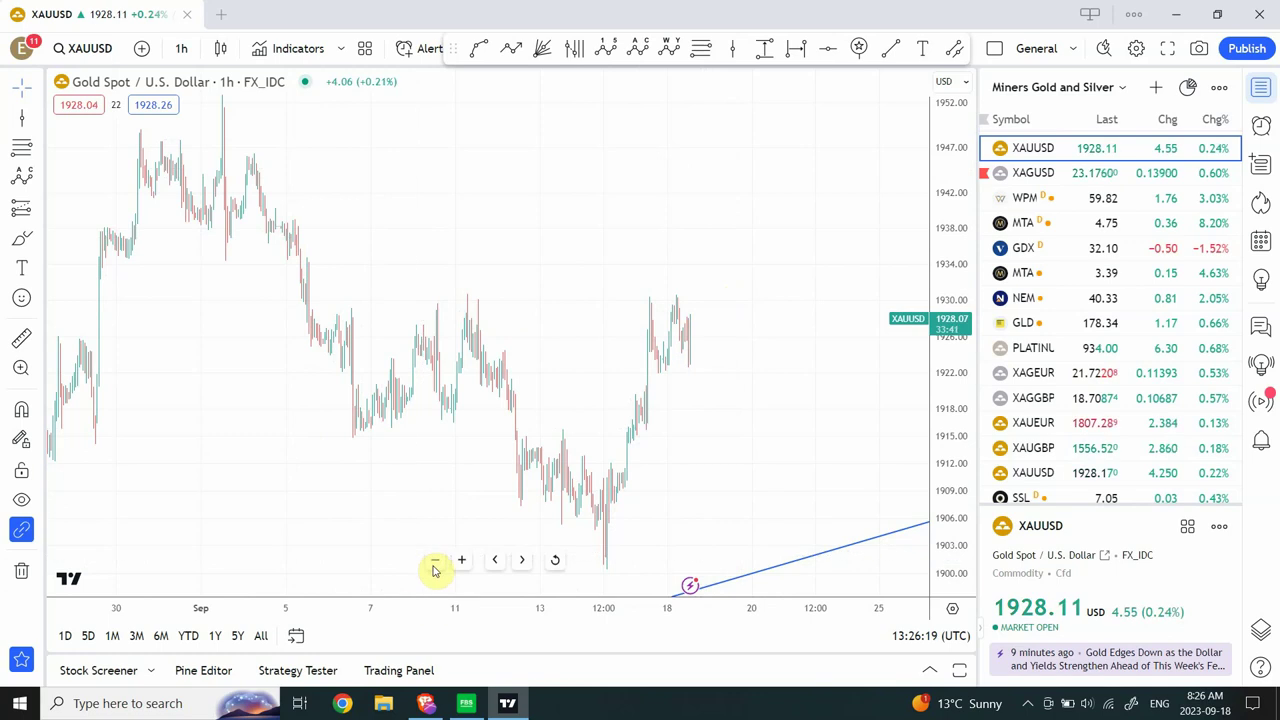
# - Zoom the hourly XAUUSD chart out three steps and pan it to span June through mid-September
pyautogui.click(434, 566)
pyautogui.click(434, 566)
pyautogui.click(434, 566)
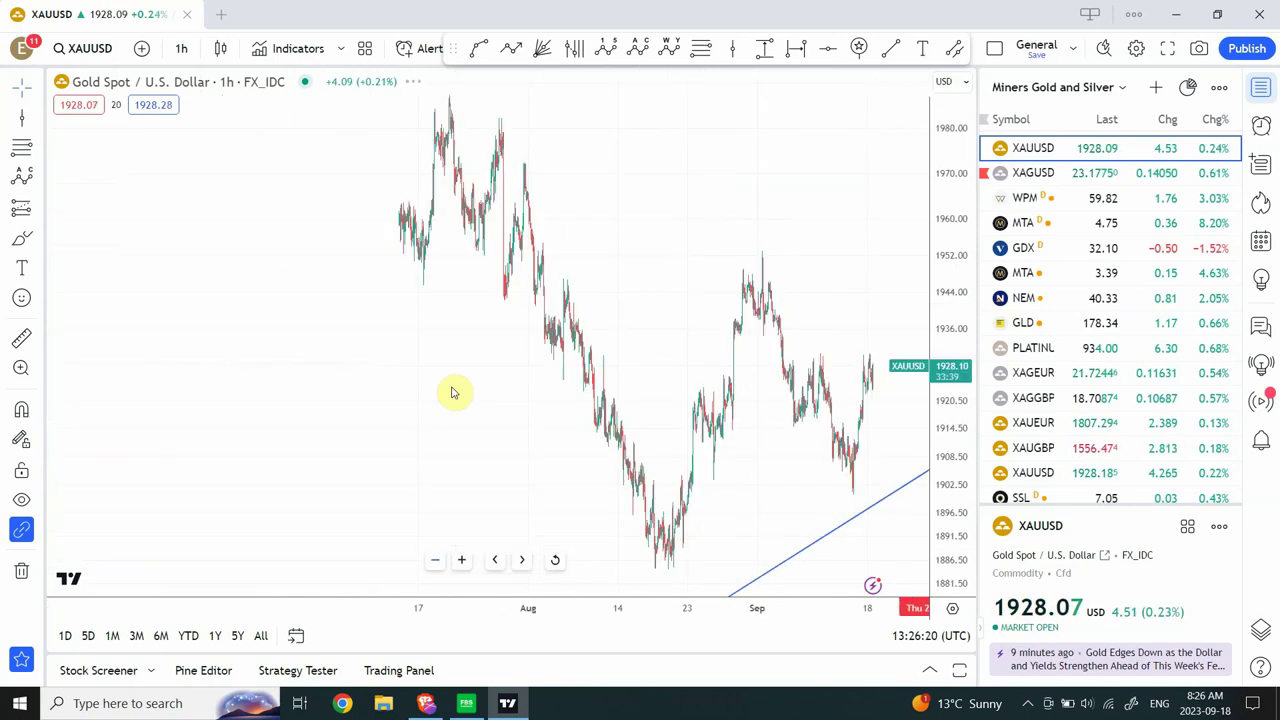
pyautogui.click(670, 256)
pyautogui.moveTo(670, 256); pyautogui.dragTo(497, 254)
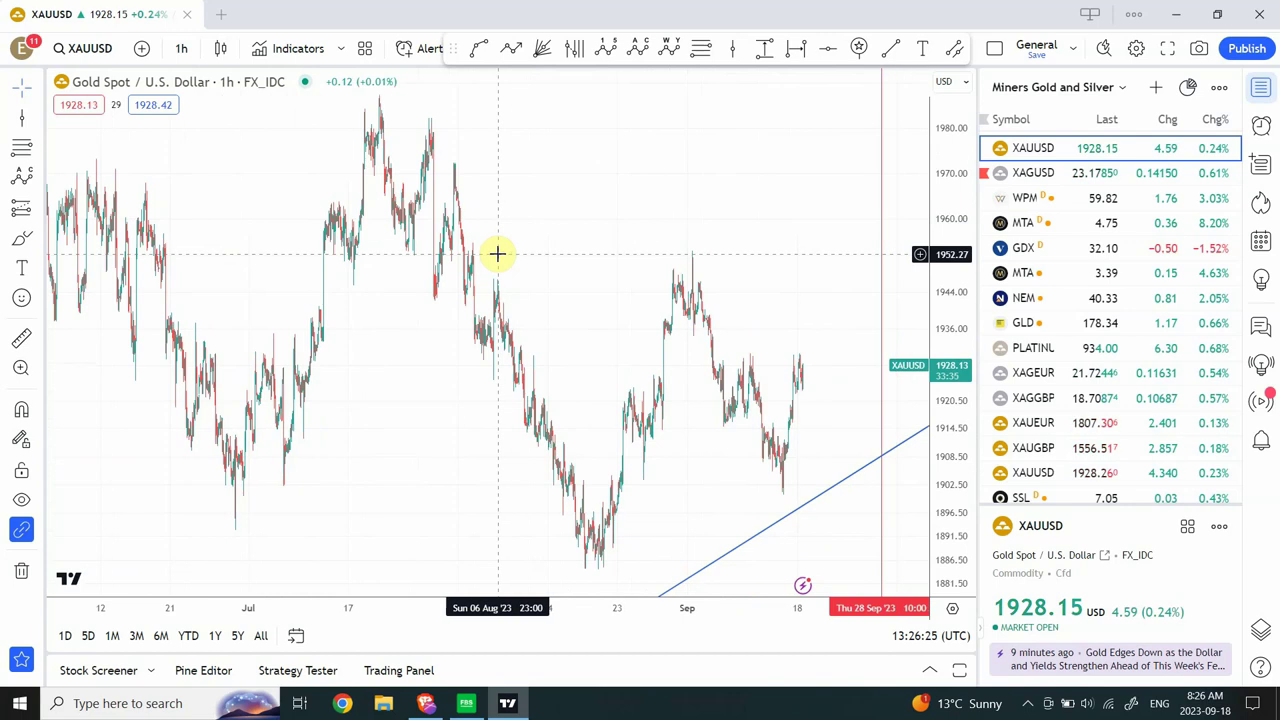
pyautogui.click(675, 258)
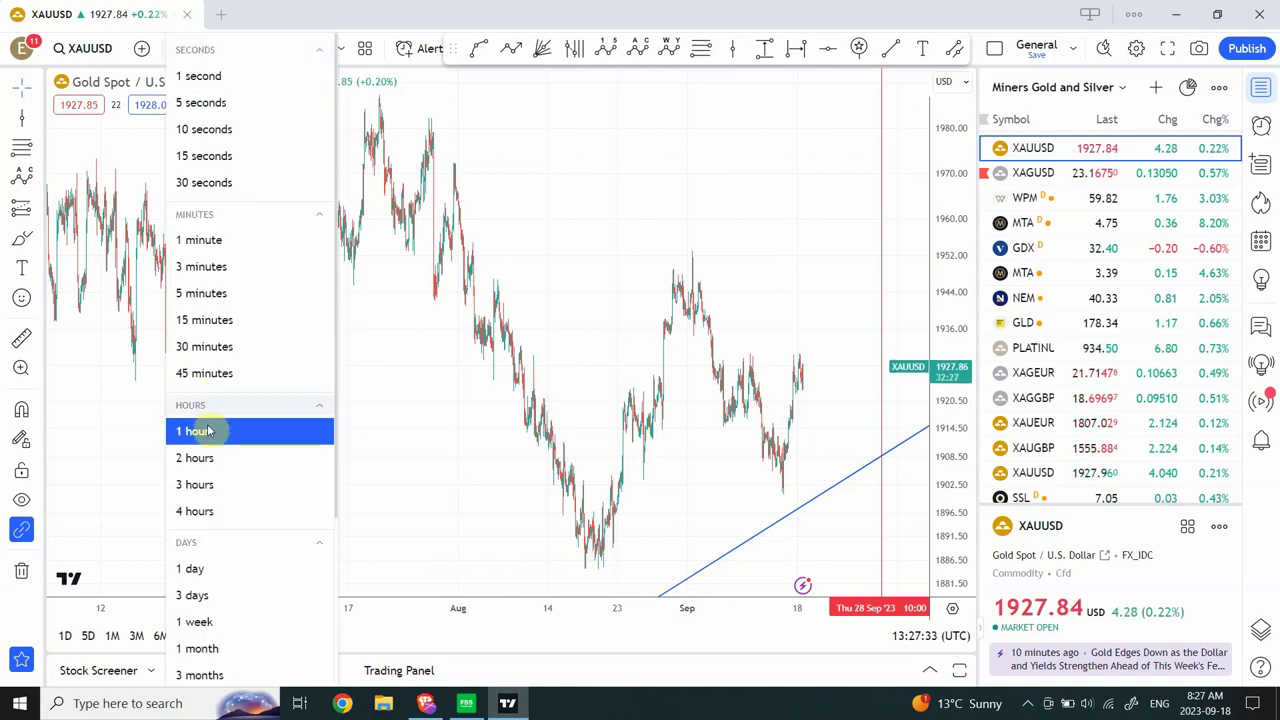
# - Switch XAUUSD to daily candles and pan across the 2017–2023 wave count and the 1142.39 projection
pyautogui.click(207, 569)
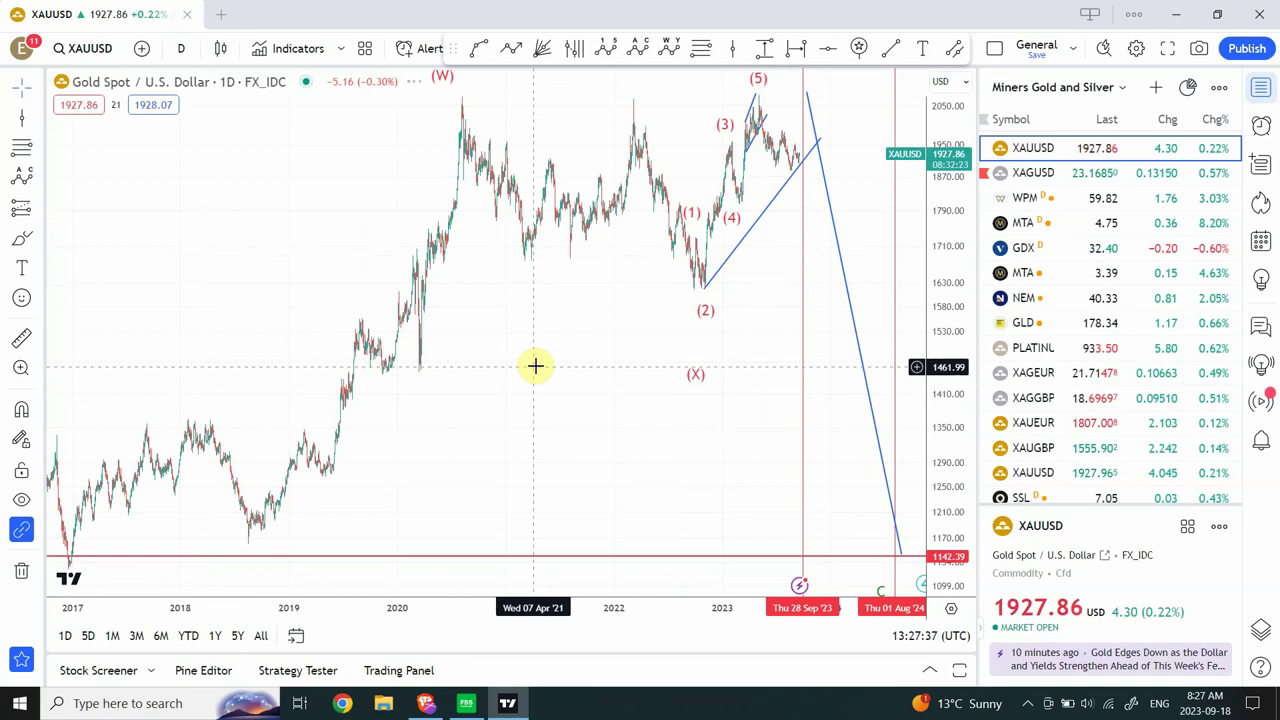
pyautogui.moveTo(533, 368); pyautogui.dragTo(403, 366)
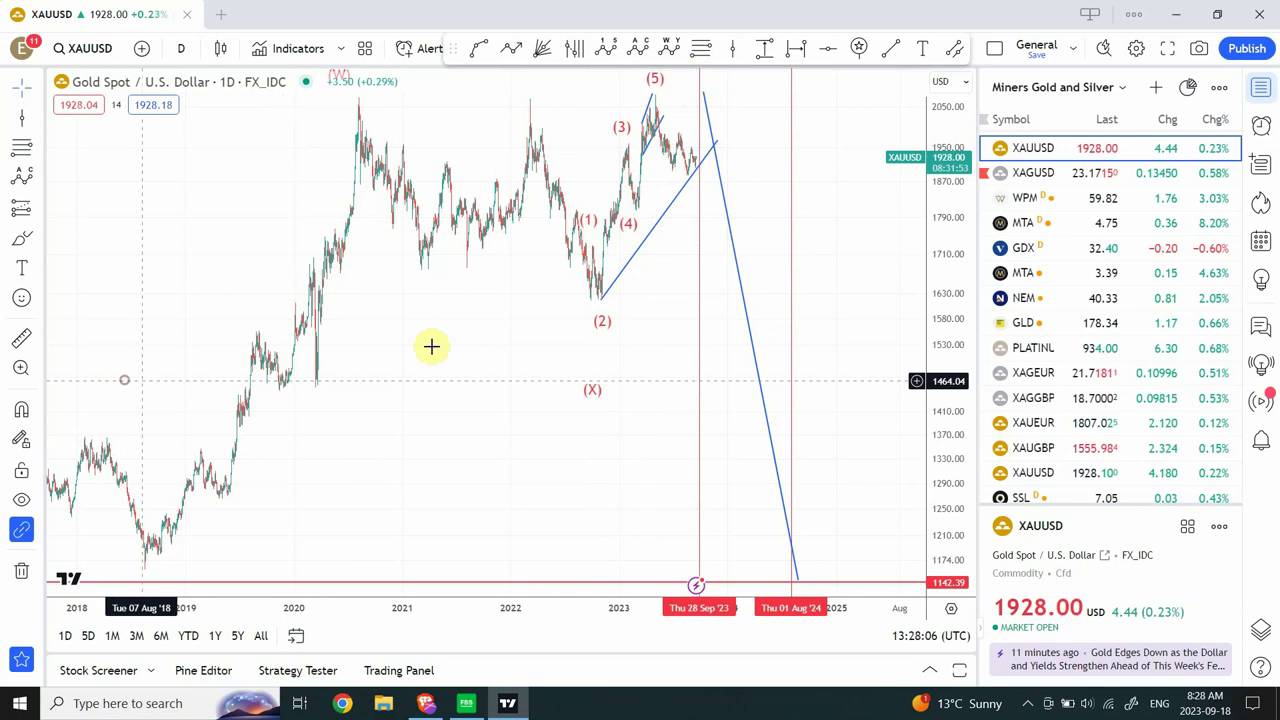
pyautogui.moveTo(431, 346); pyautogui.dragTo(475, 340)
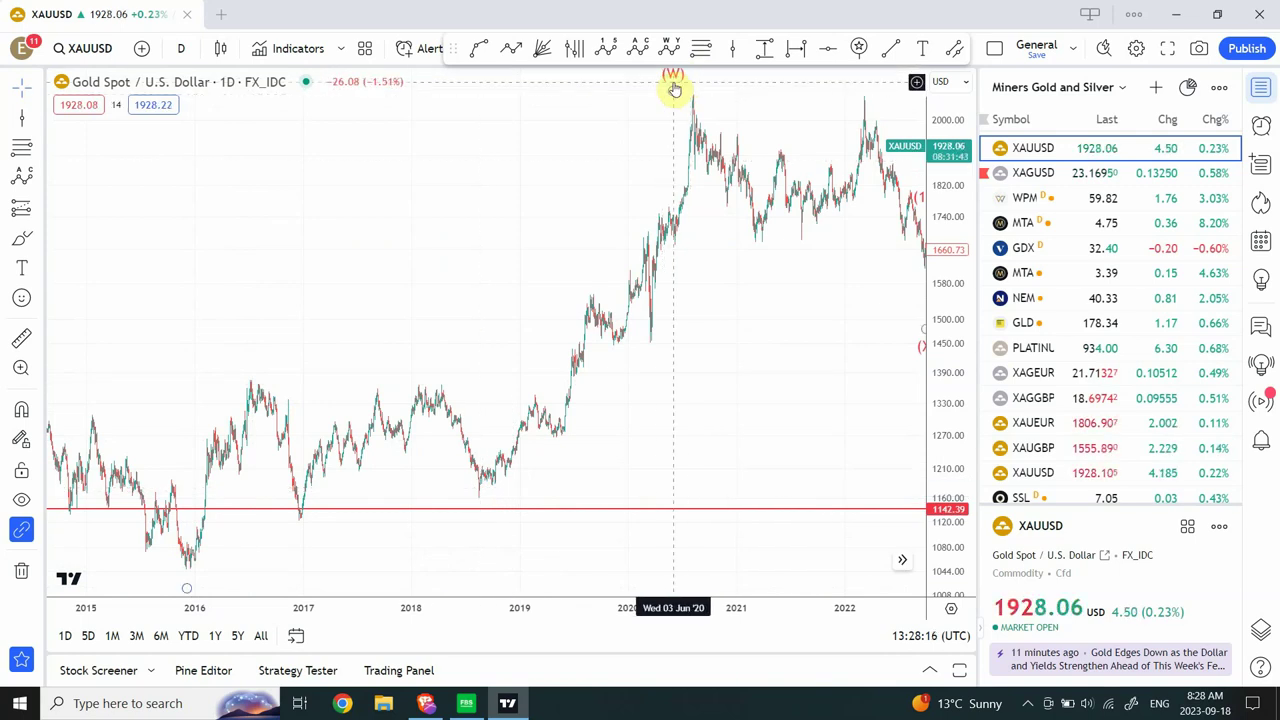
pyautogui.moveTo(630, 337); pyautogui.dragTo(571, 323)
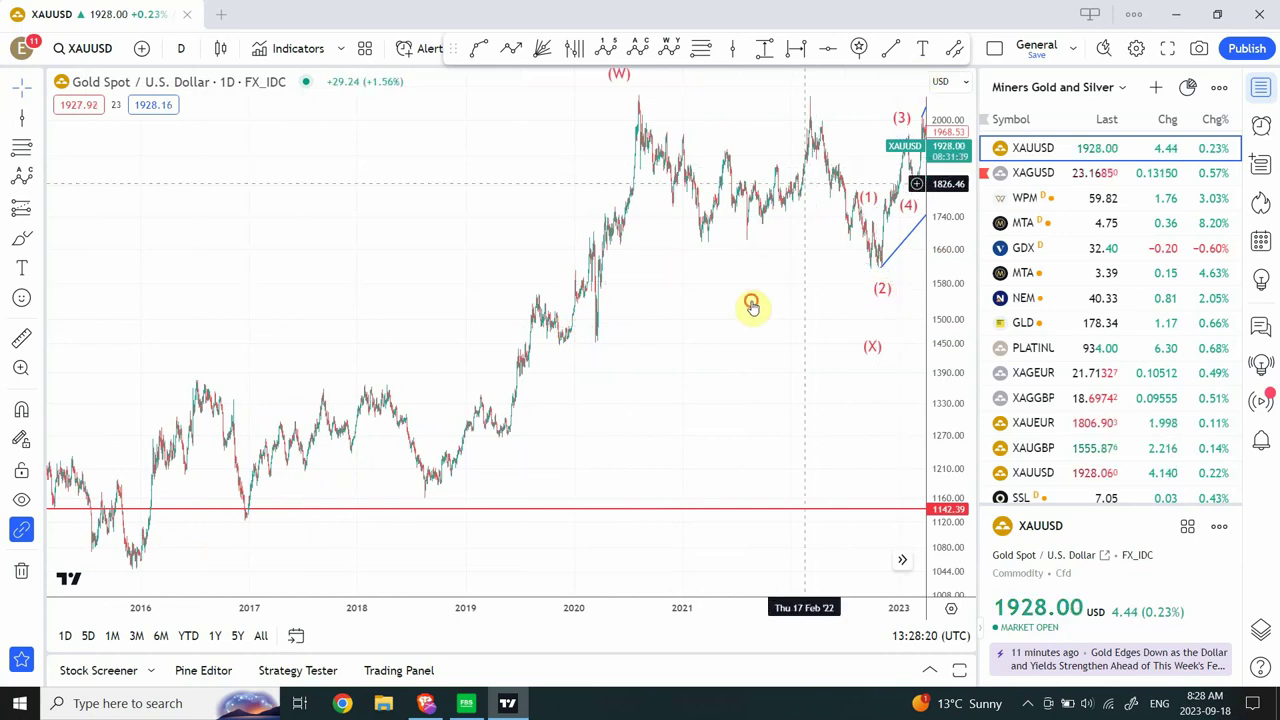
pyautogui.moveTo(751, 305); pyautogui.dragTo(529, 249)
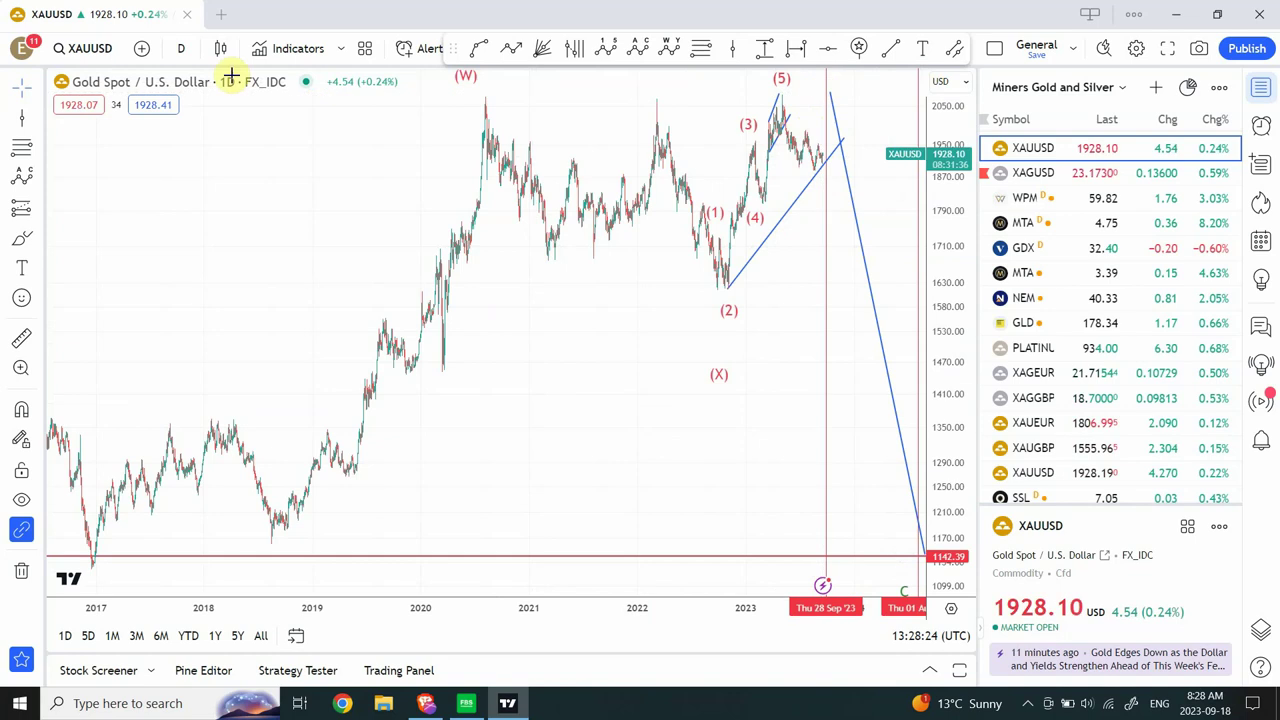
# - Switch the XAUUSD chart to weekly candles
pyautogui.click(183, 50)
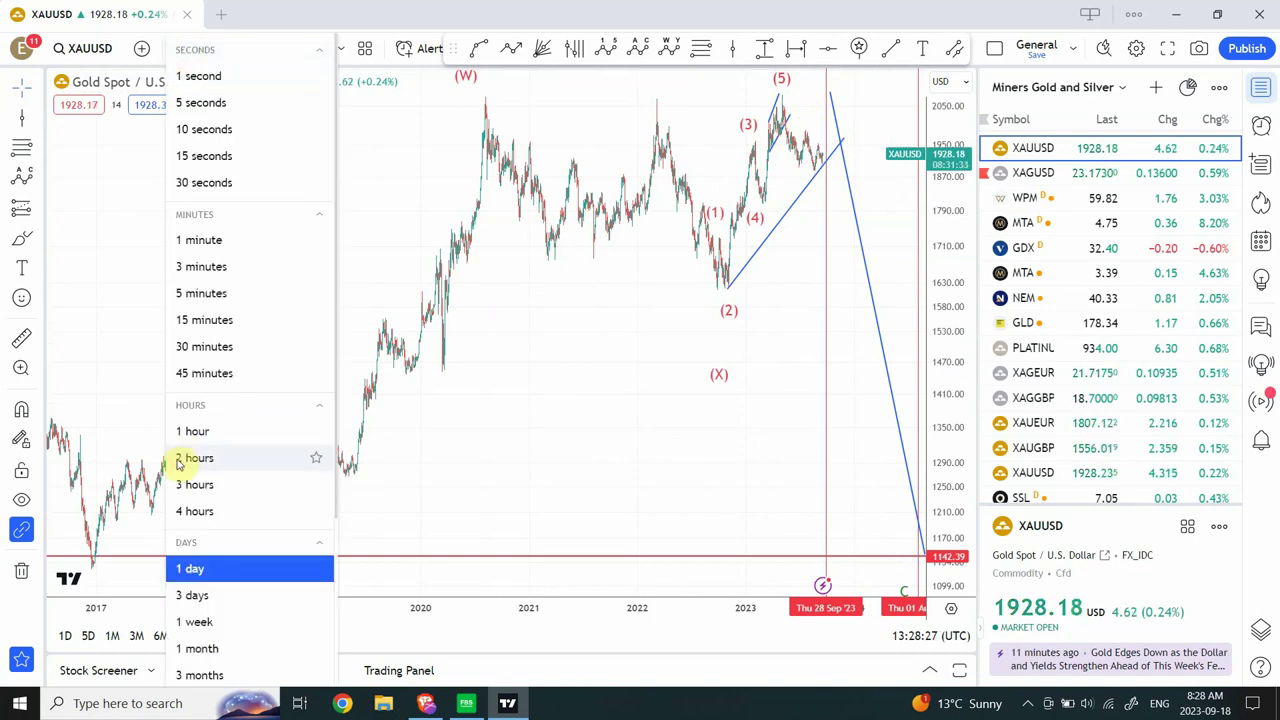
pyautogui.click(207, 622)
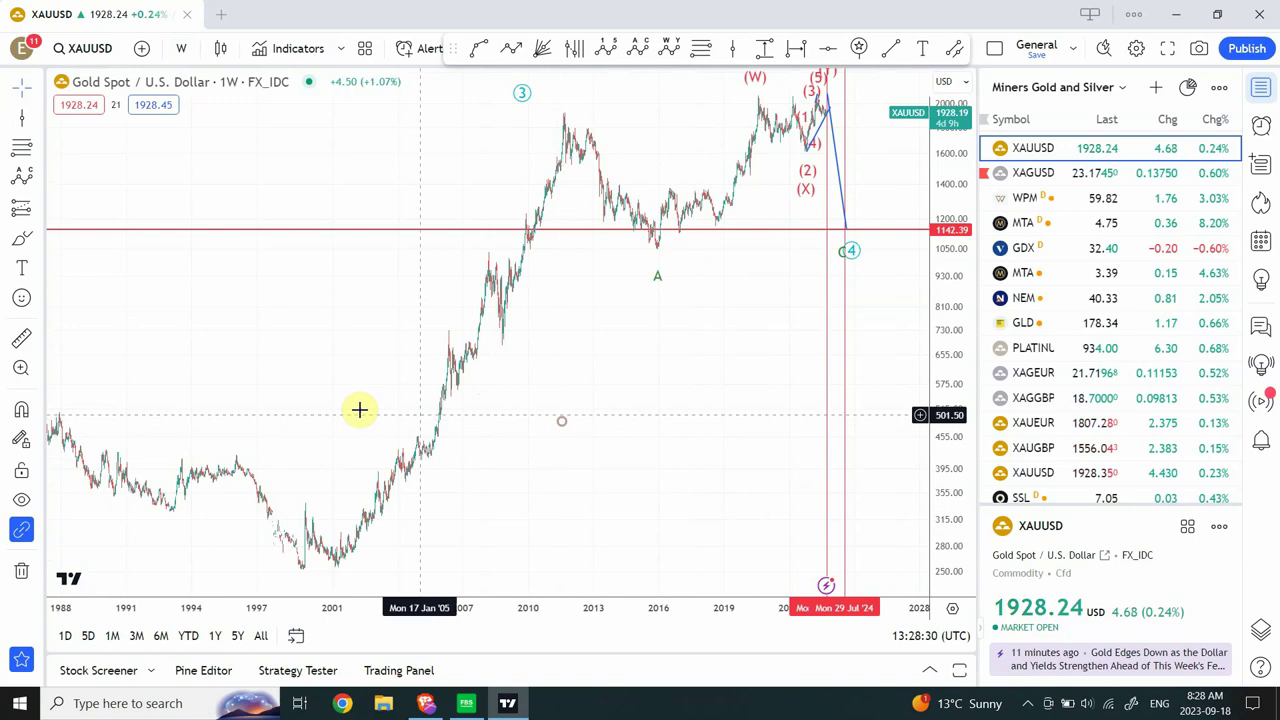
pyautogui.hscroll(3, 360, 409)
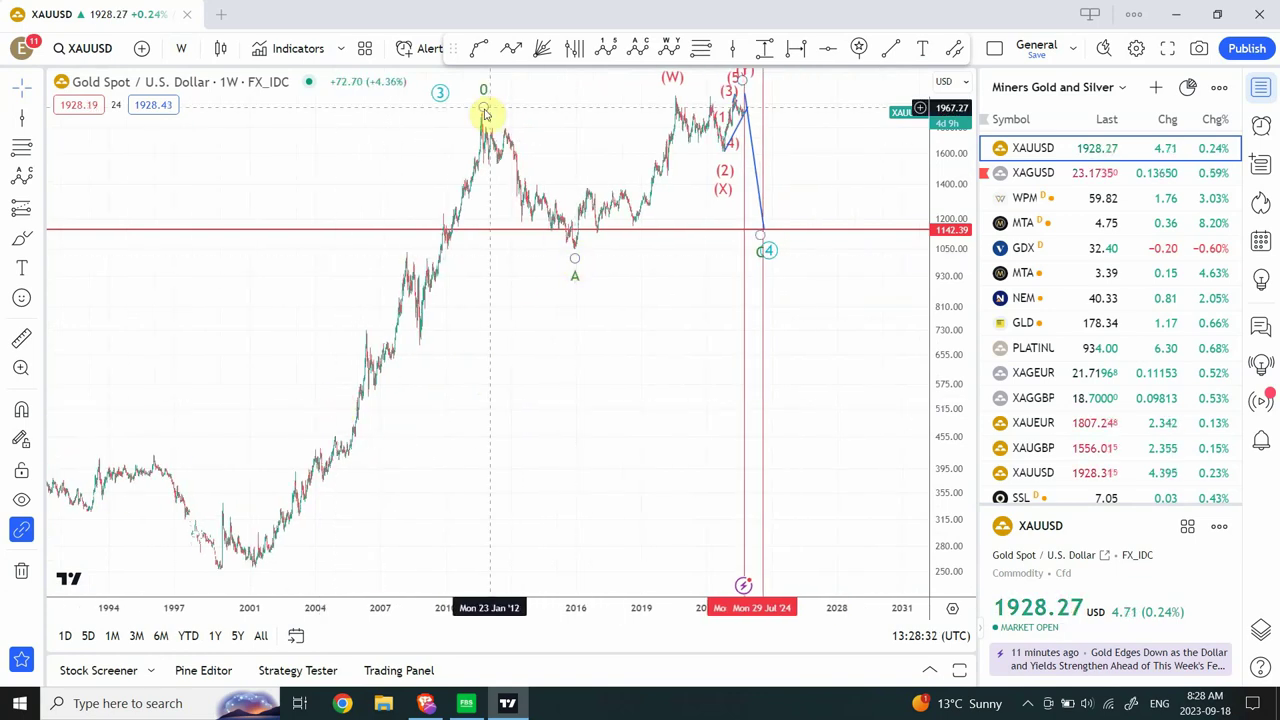
# - Move the long-term wave's starting point to the 2015 low and raise its top point
pyautogui.moveTo(480, 92)
pyautogui.mouseDown()
pyautogui.moveTo(563, 206)
pyautogui.moveTo(576, 257)
pyautogui.mouseUp()
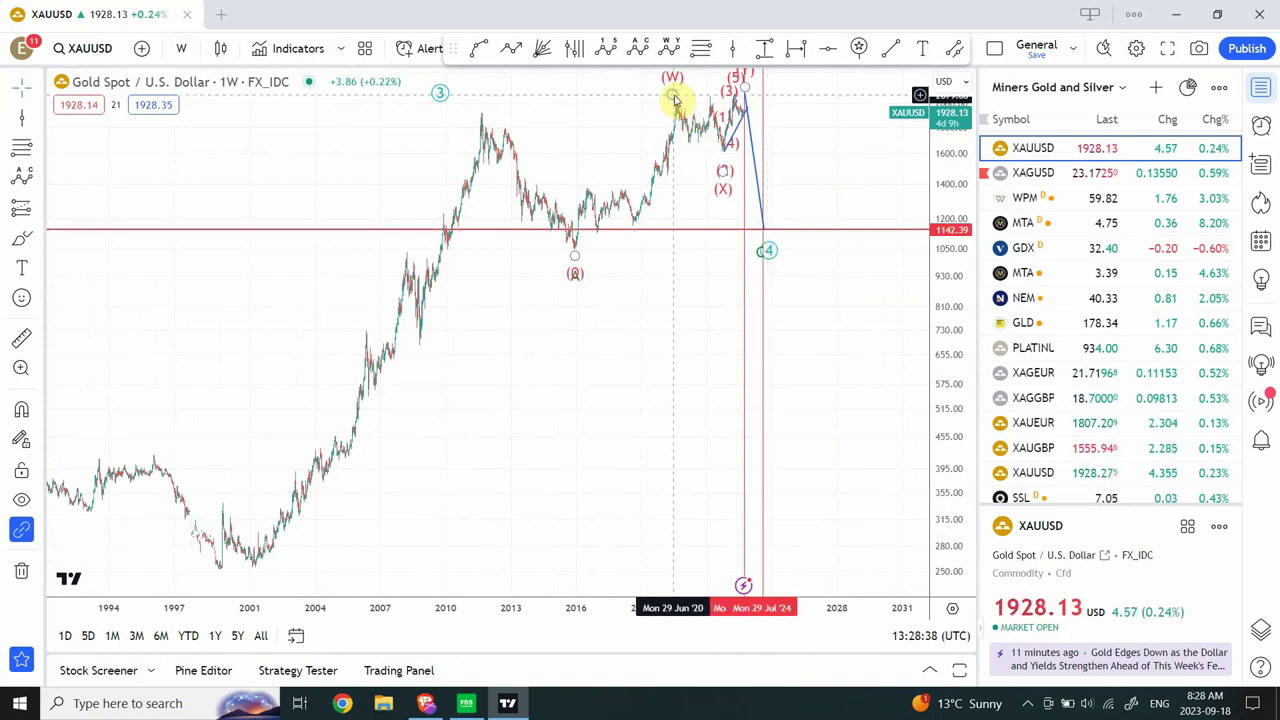
pyautogui.moveTo(678, 110)
pyautogui.mouseDown()
pyautogui.moveTo(731, 209)
pyautogui.moveTo(680, 110)
pyautogui.mouseUp()
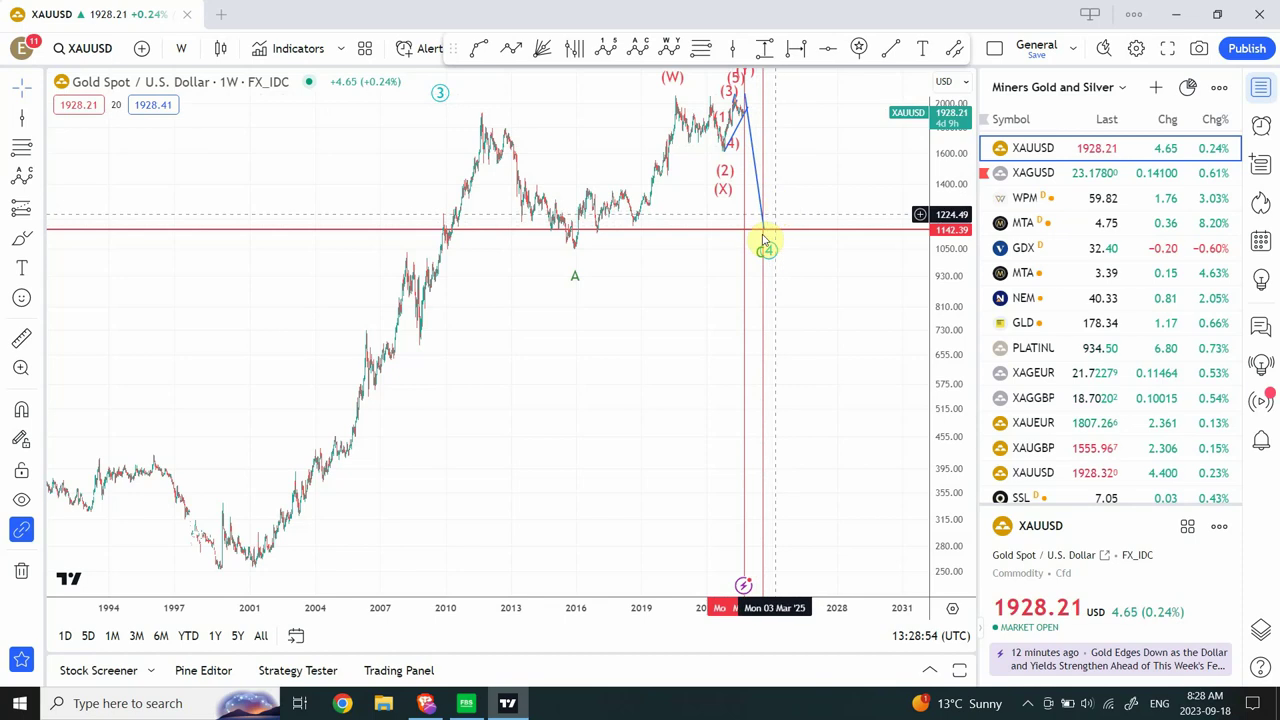
pyautogui.click(763, 240)
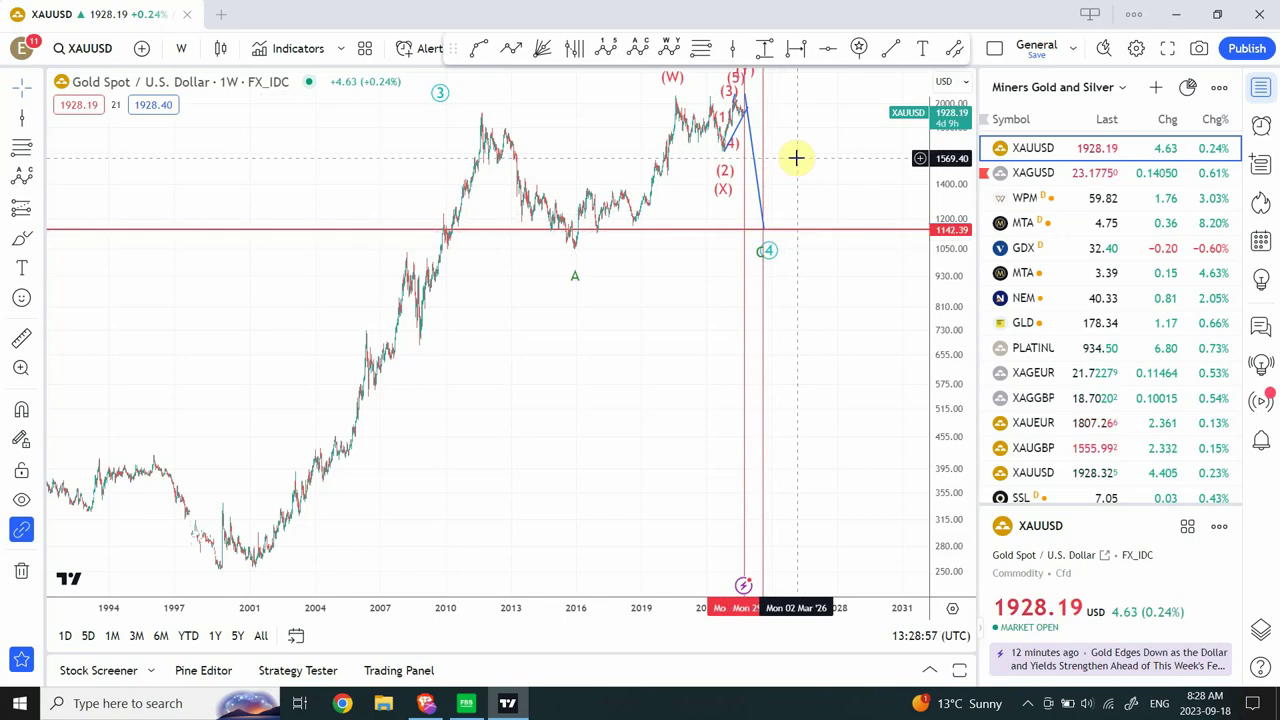
pyautogui.click(740, 115)
pyautogui.moveTo(745, 115)
pyautogui.mouseDown()
pyautogui.moveTo(745, 93)
pyautogui.moveTo(728, 116)
pyautogui.moveTo(737, 104)
pyautogui.moveTo(745, 118)
pyautogui.moveTo(745, 94)
pyautogui.mouseUp()
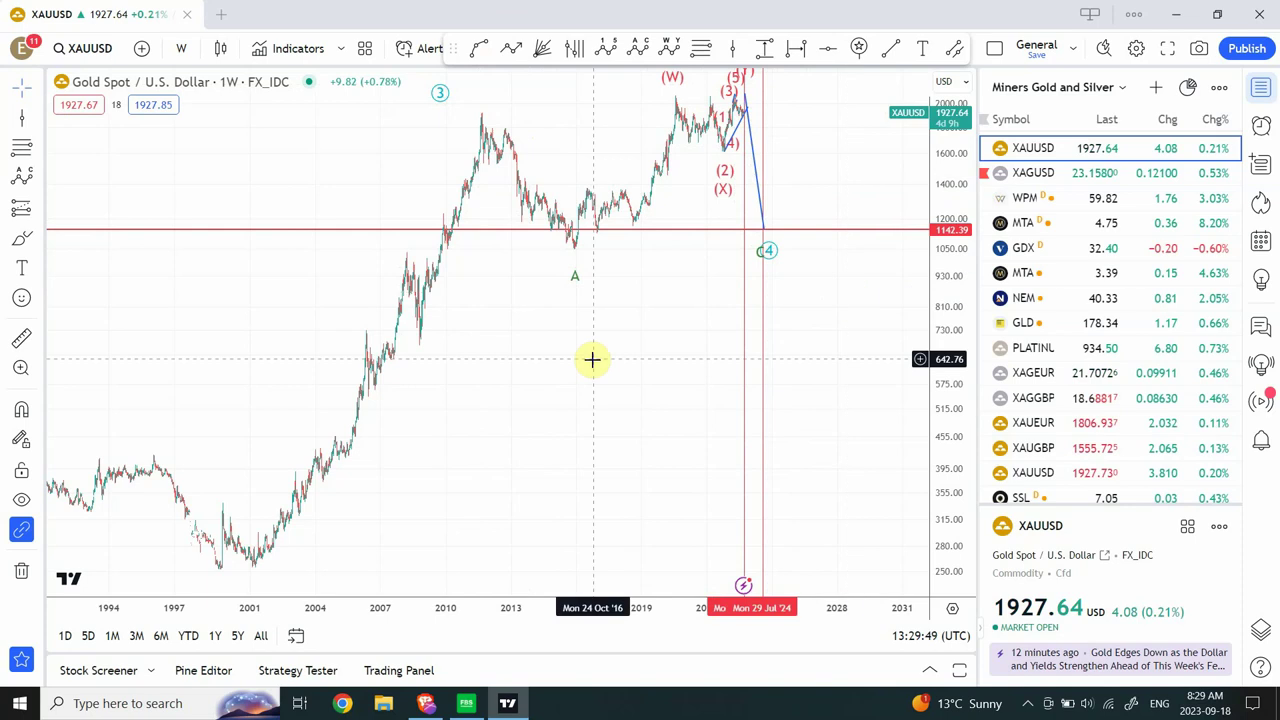
# - Return XAUUSD to 1-hour candles and draw an Elliott impulse wave with points 1–4 over the recent swings
pyautogui.click(182, 50)
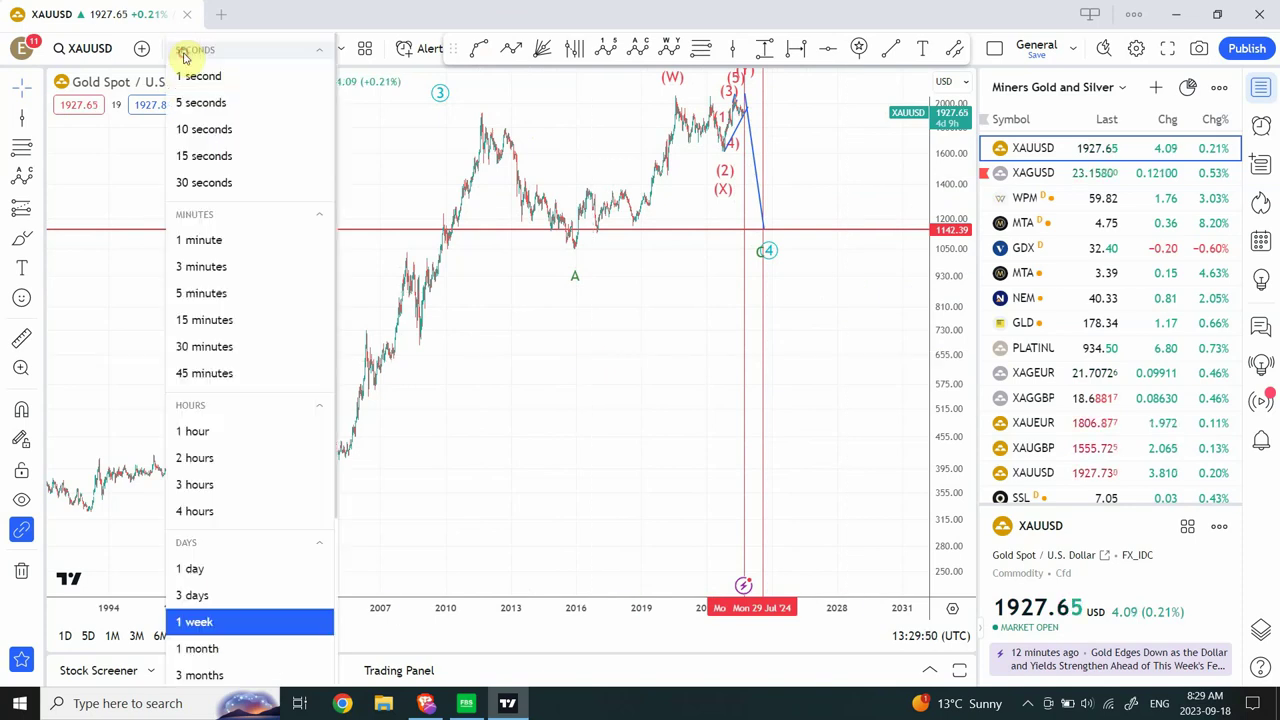
pyautogui.click(224, 430)
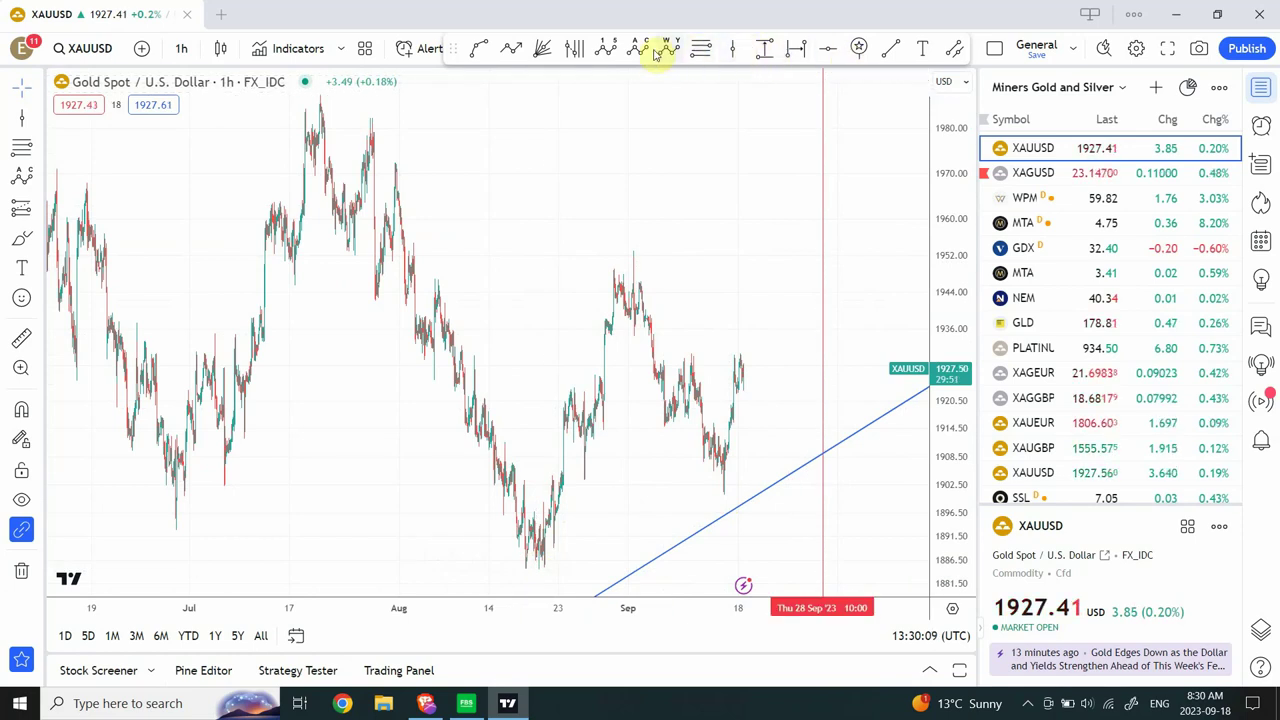
pyautogui.click(604, 57)
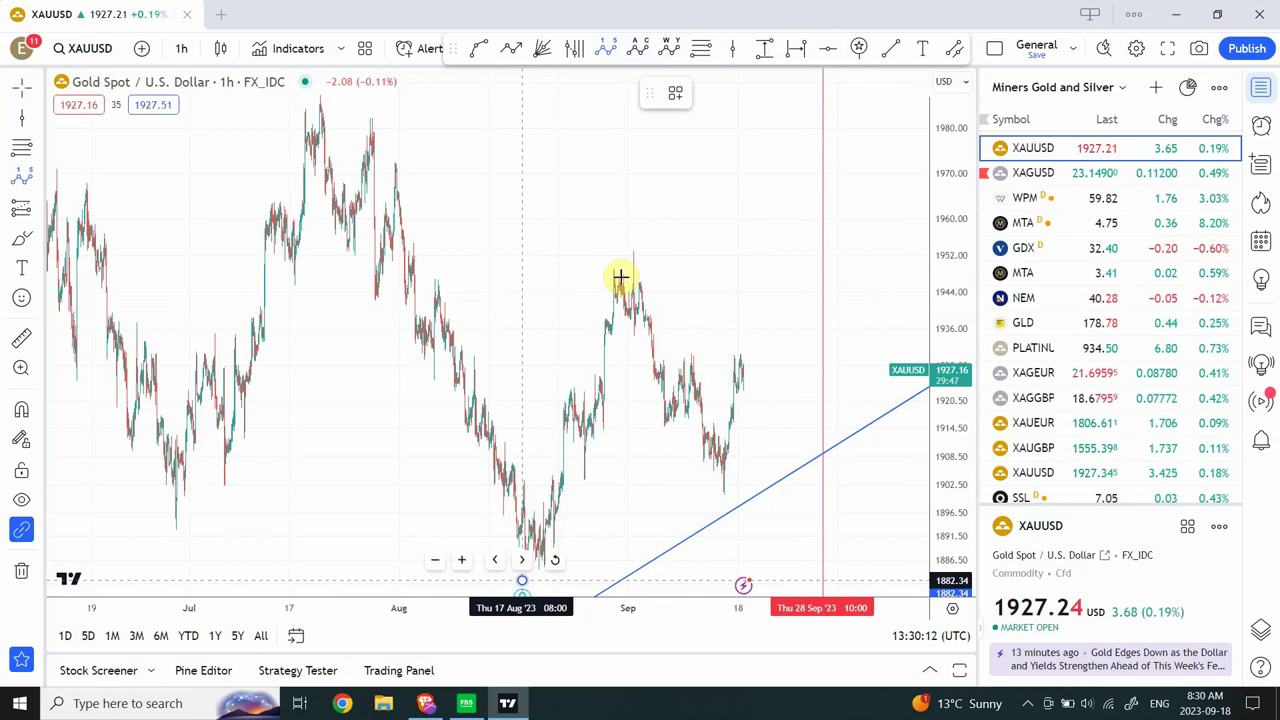
pyautogui.click(613, 244)
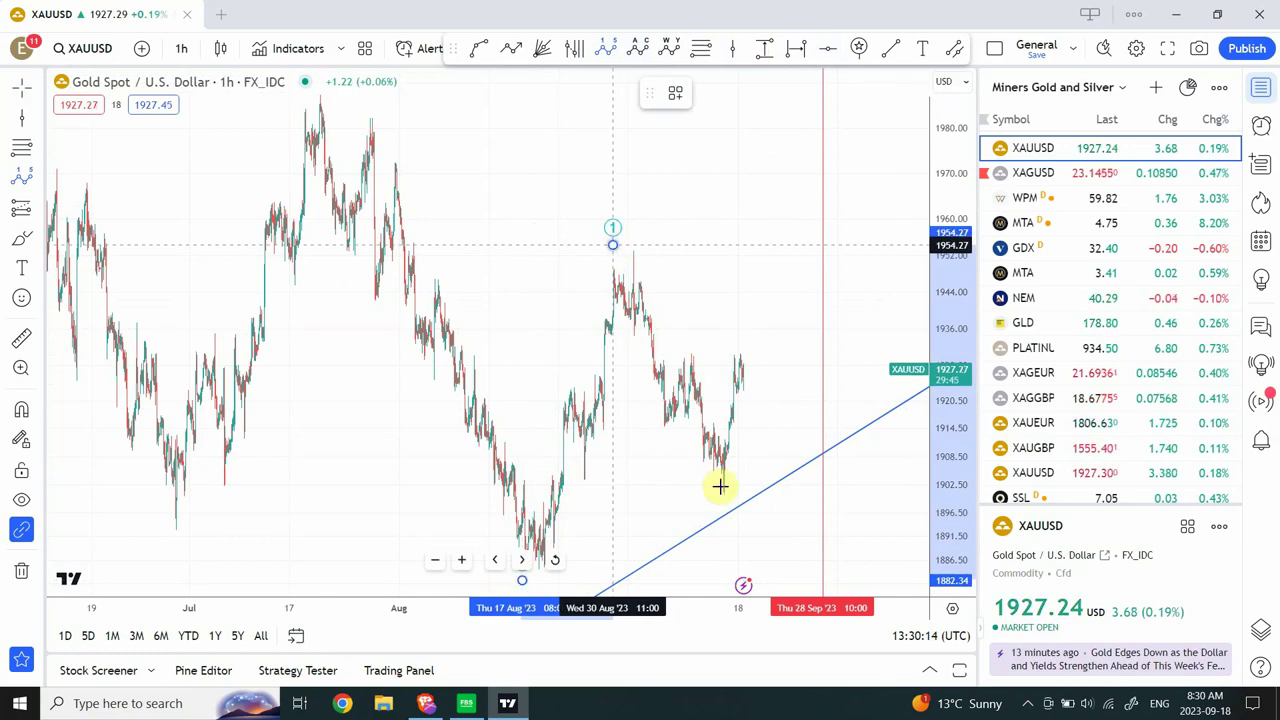
pyautogui.click(720, 501)
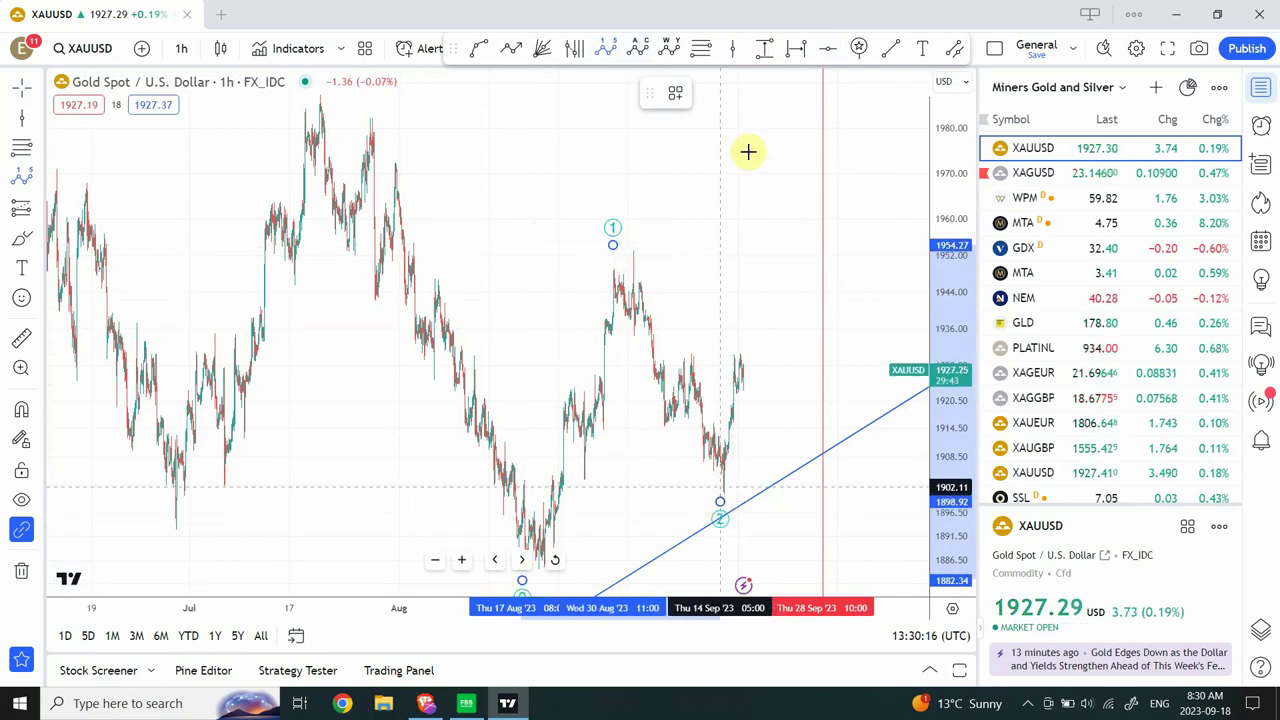
pyautogui.click(744, 84)
pyautogui.click(808, 125)
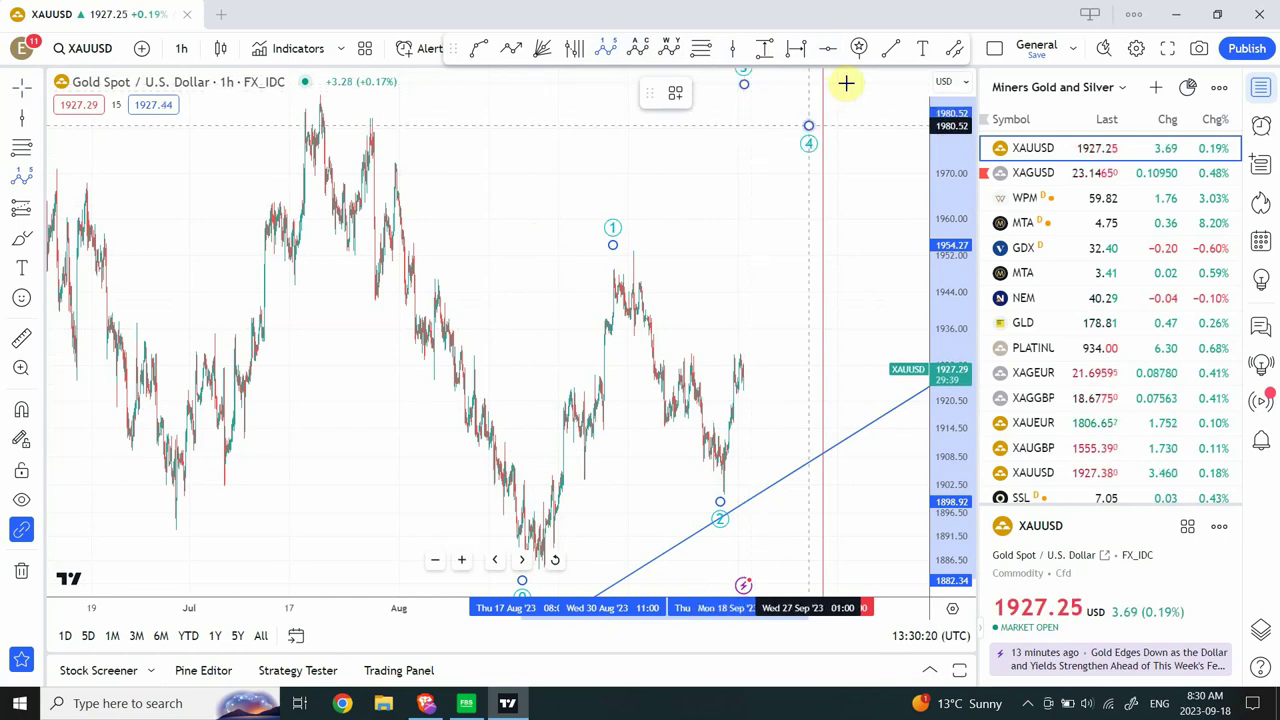
pyautogui.click(855, 182)
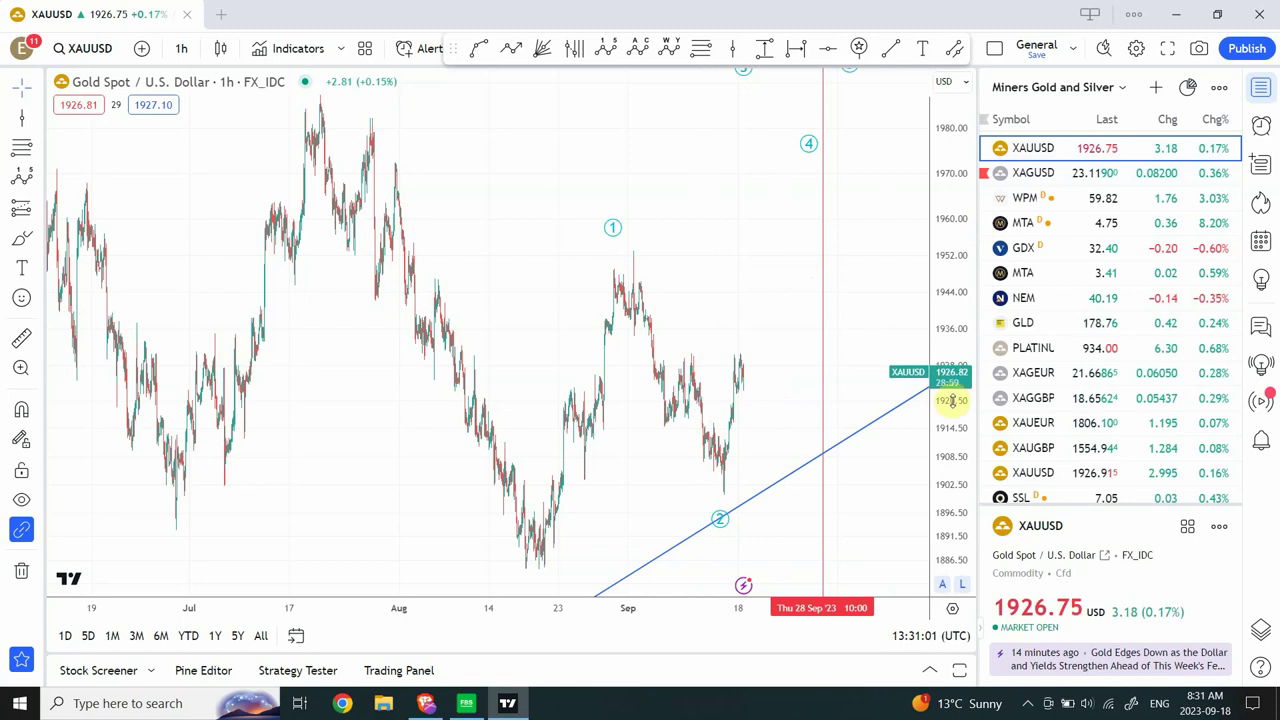
# - Open the Gold/EUR (XAUEUR) chart on weekly candles
pyautogui.click(1047, 428)
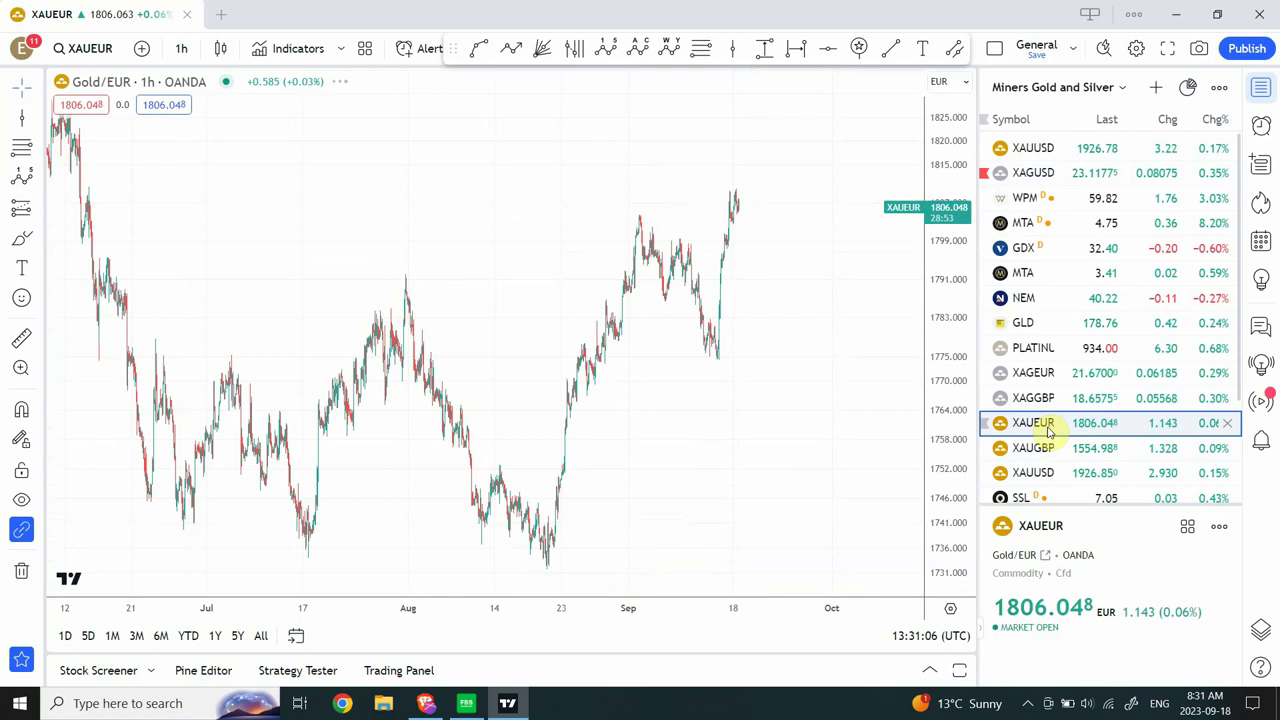
pyautogui.click(185, 52)
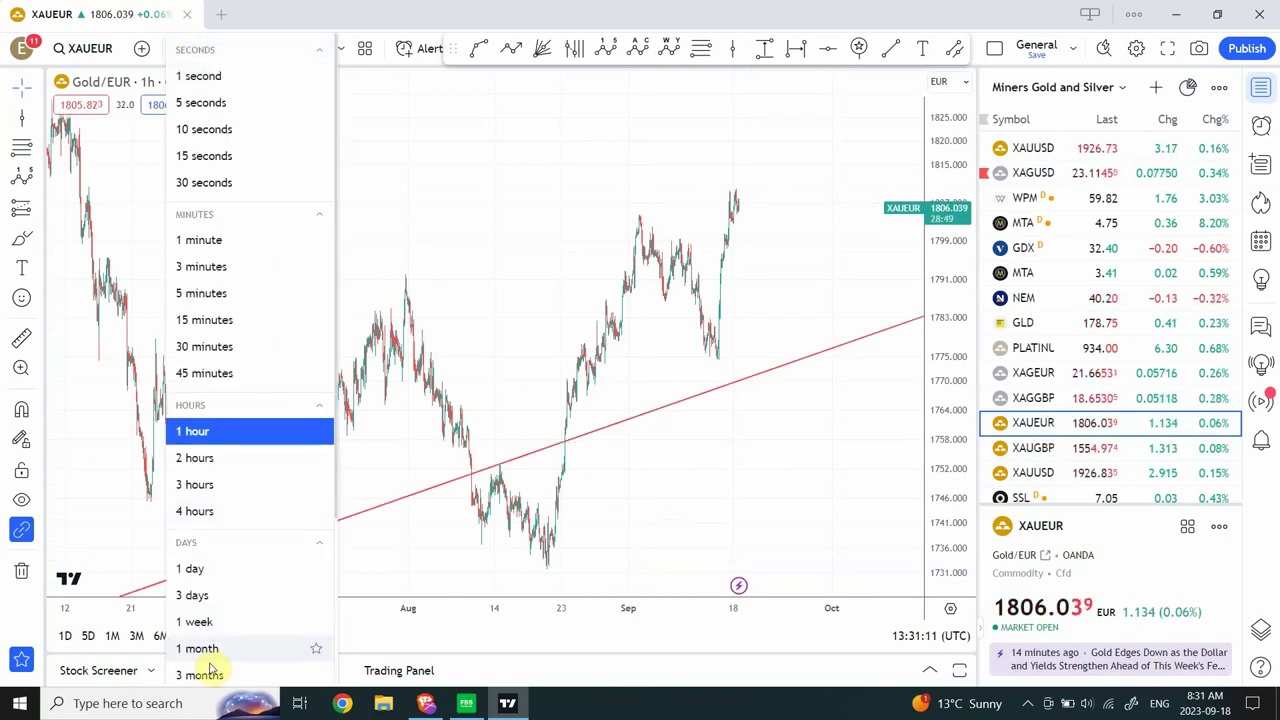
pyautogui.click(233, 623)
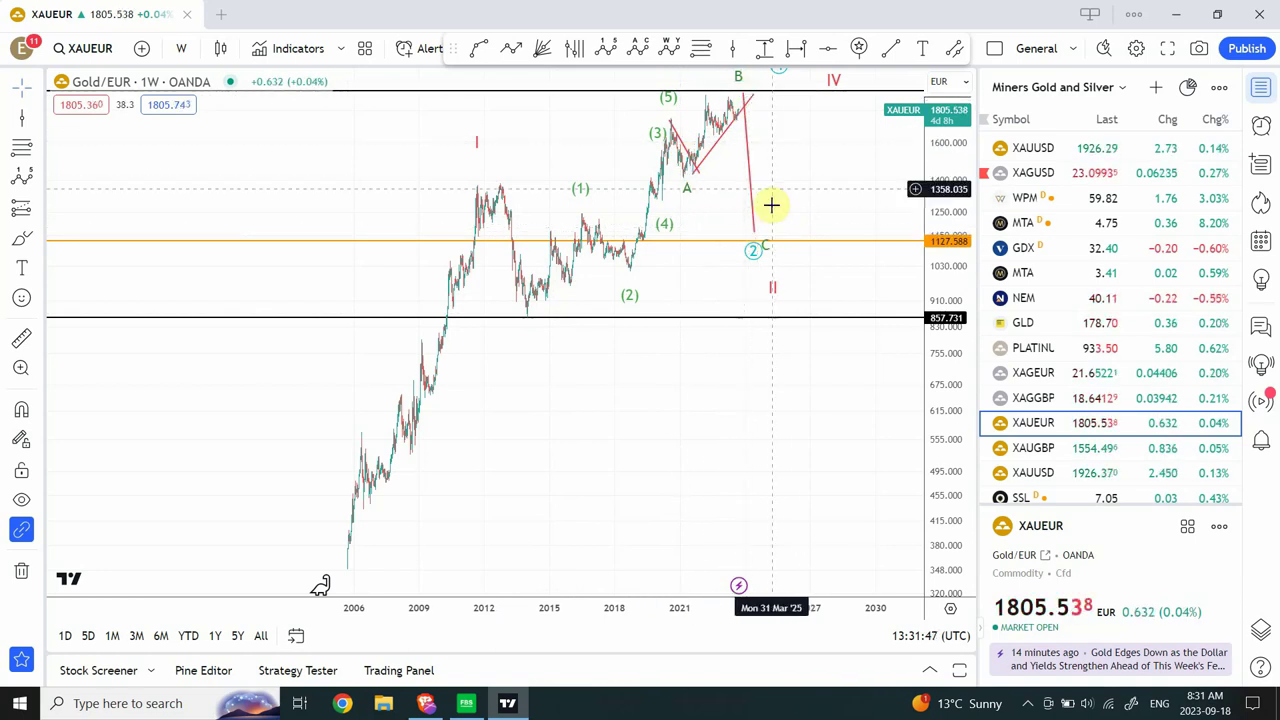
# - Pull the red projection line's end slightly lower, then switch to 3-day candles
pyautogui.moveTo(756, 232); pyautogui.dragTo(757, 249)
pyautogui.click(329, 86)
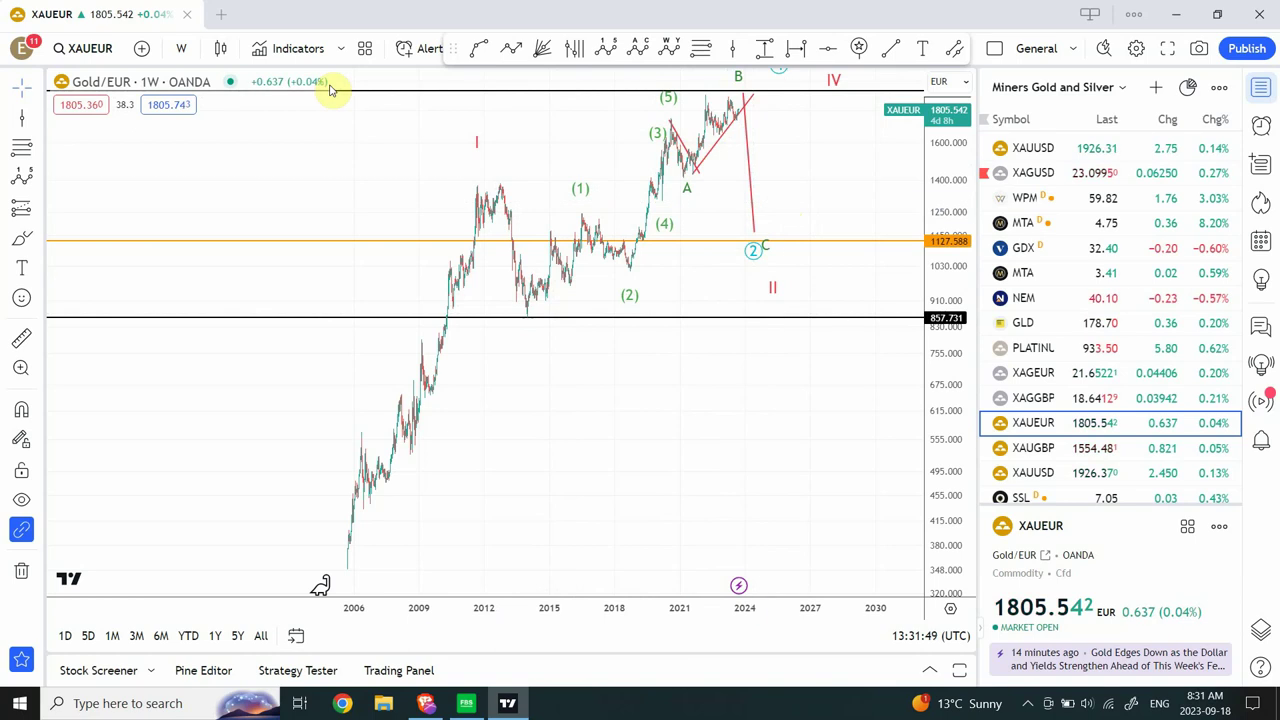
pyautogui.click(182, 48)
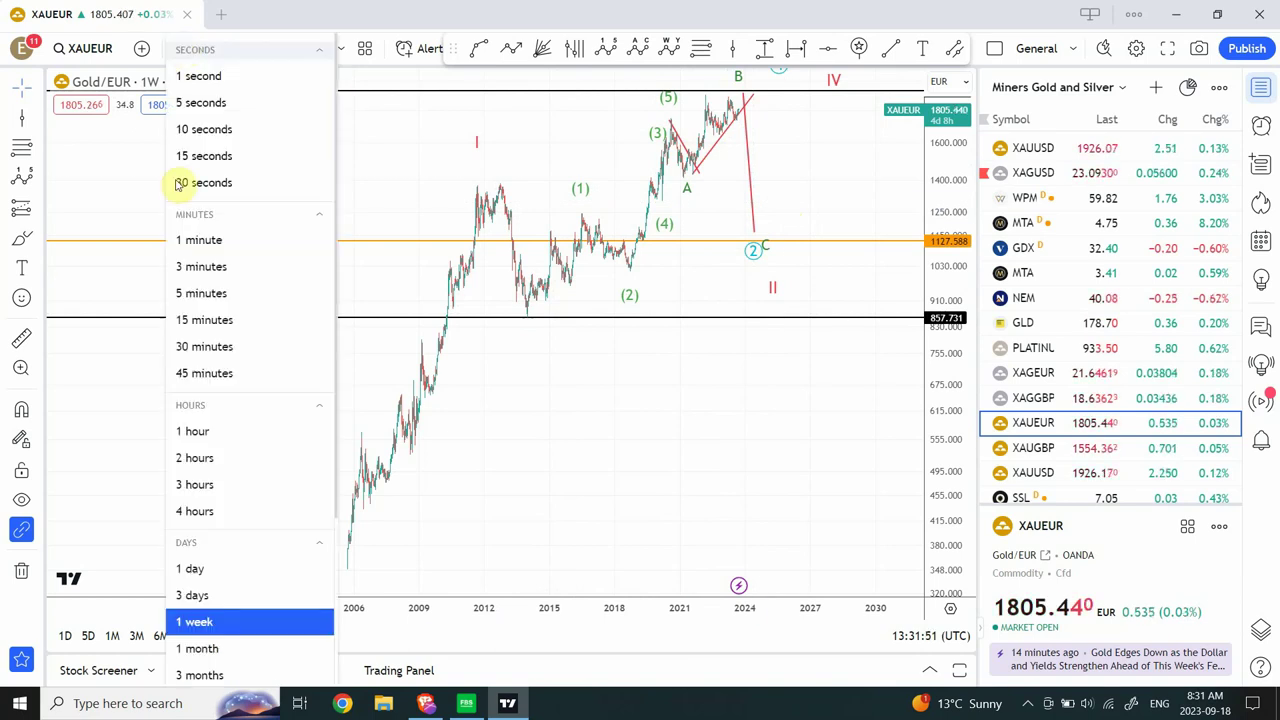
pyautogui.click(210, 598)
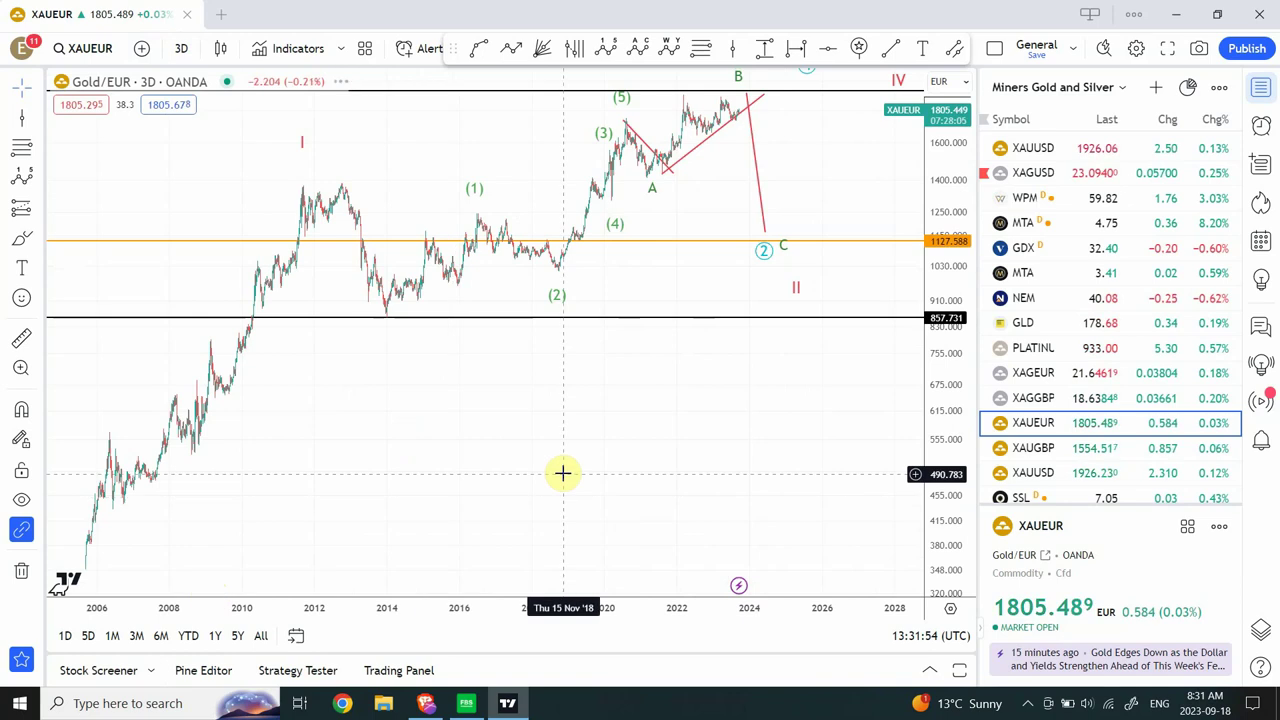
pyautogui.moveTo(649, 410); pyautogui.dragTo(603, 443)
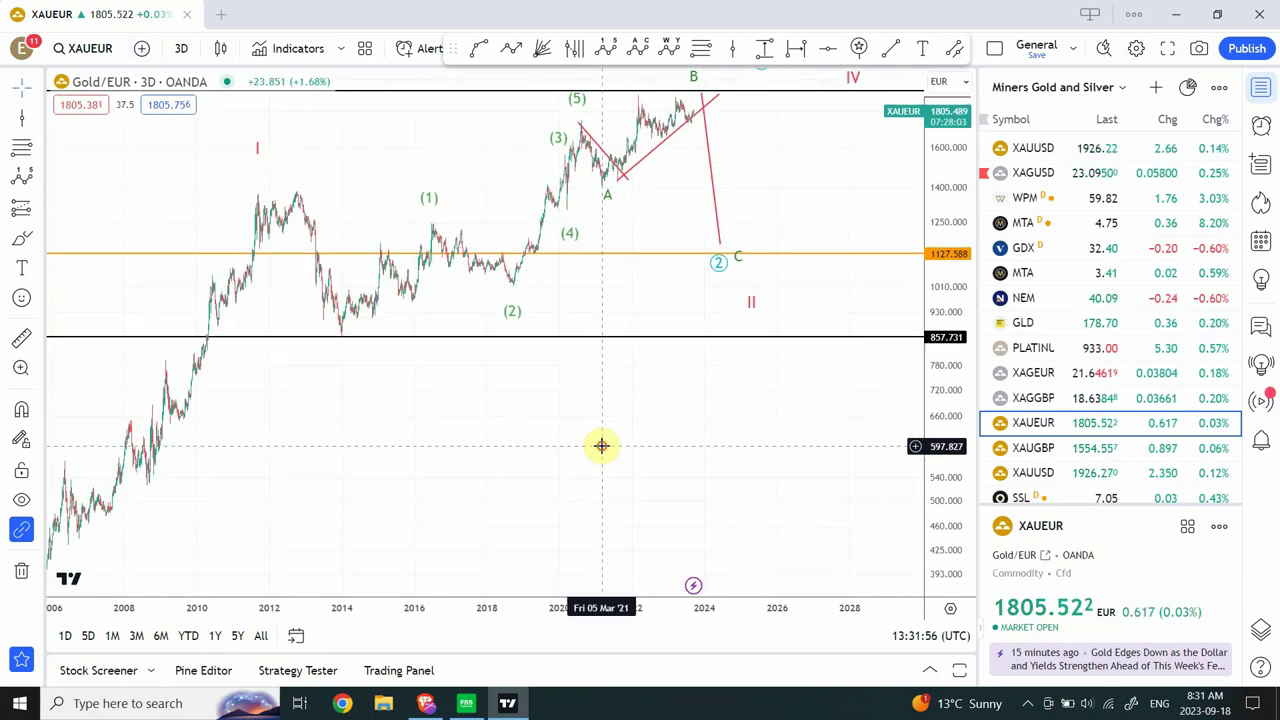
pyautogui.click(719, 100)
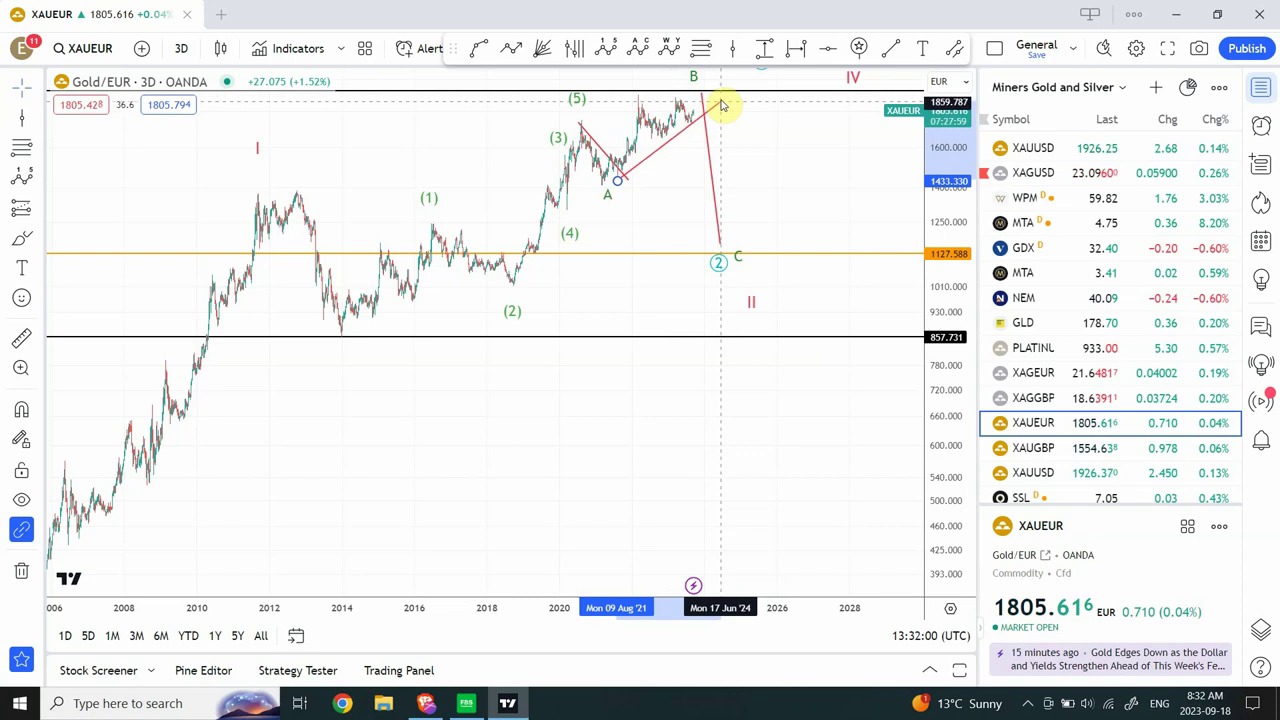
pyautogui.click(743, 160)
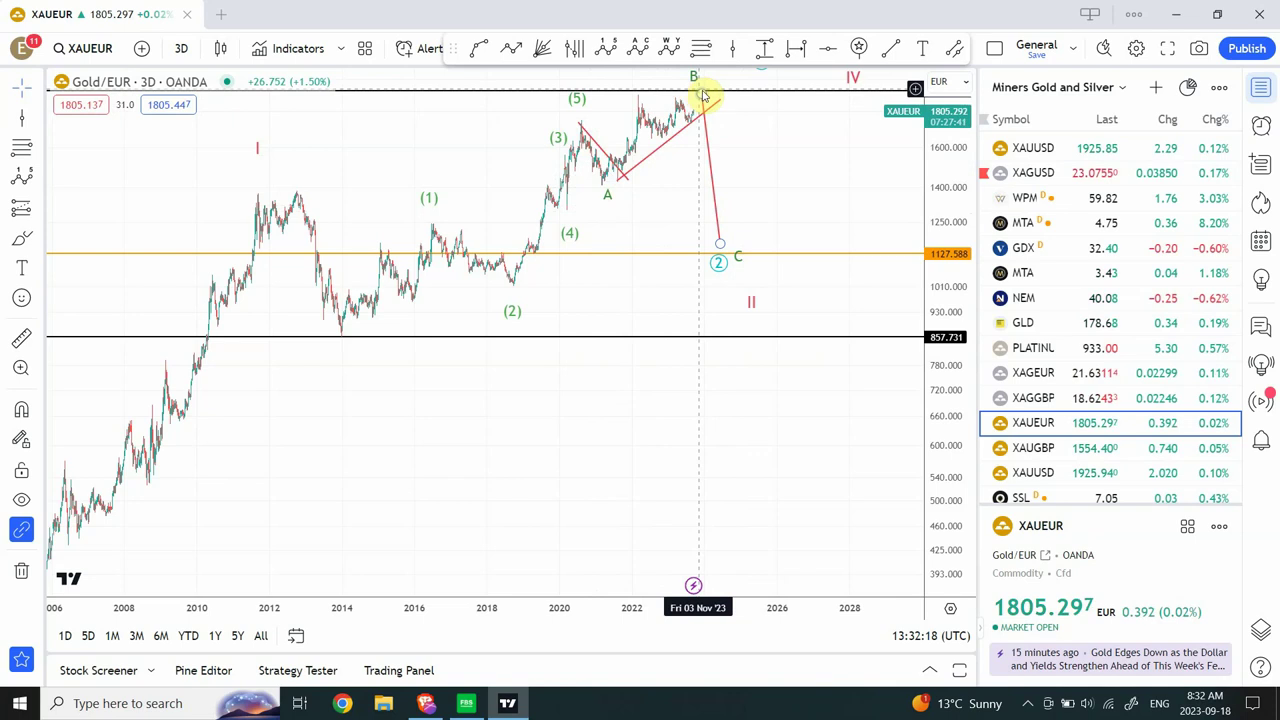
pyautogui.moveTo(937, 180); pyautogui.dragTo(937, 201)
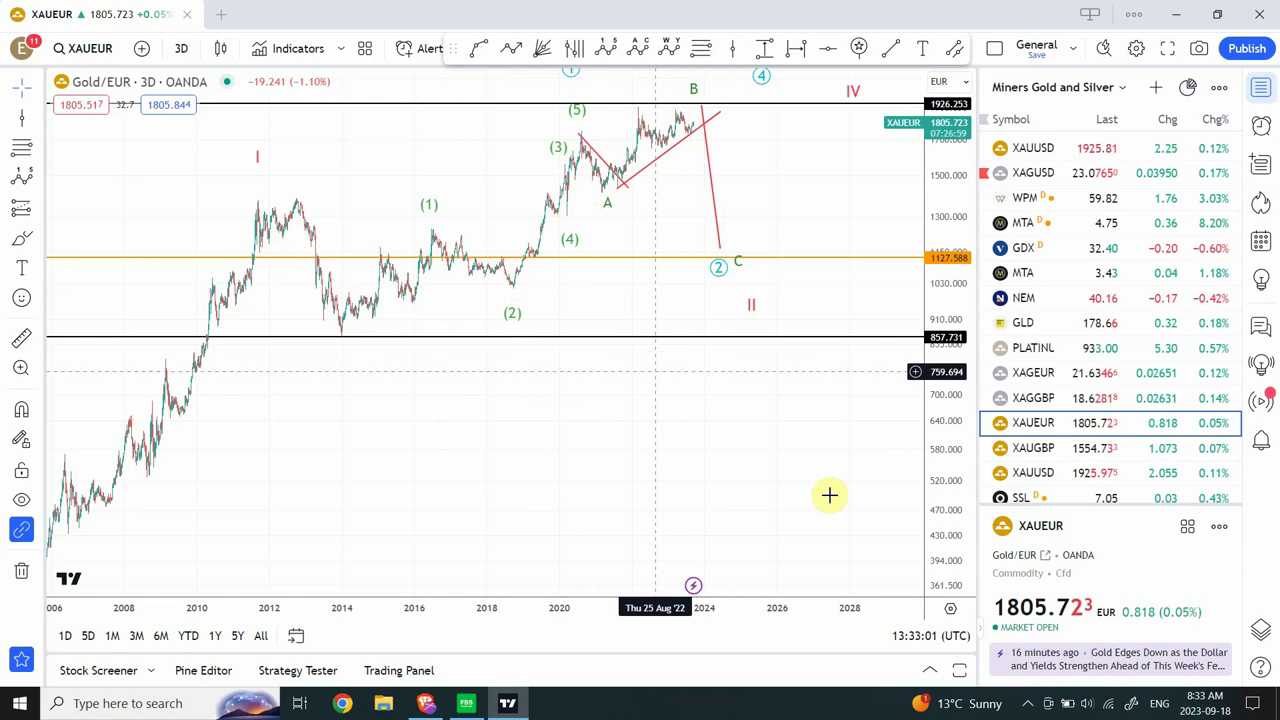
# - Open XAUGBP with auto-scale, moving wave point A to the 2021 dip and point 0 to the 2020 high
pyautogui.click(1082, 450)
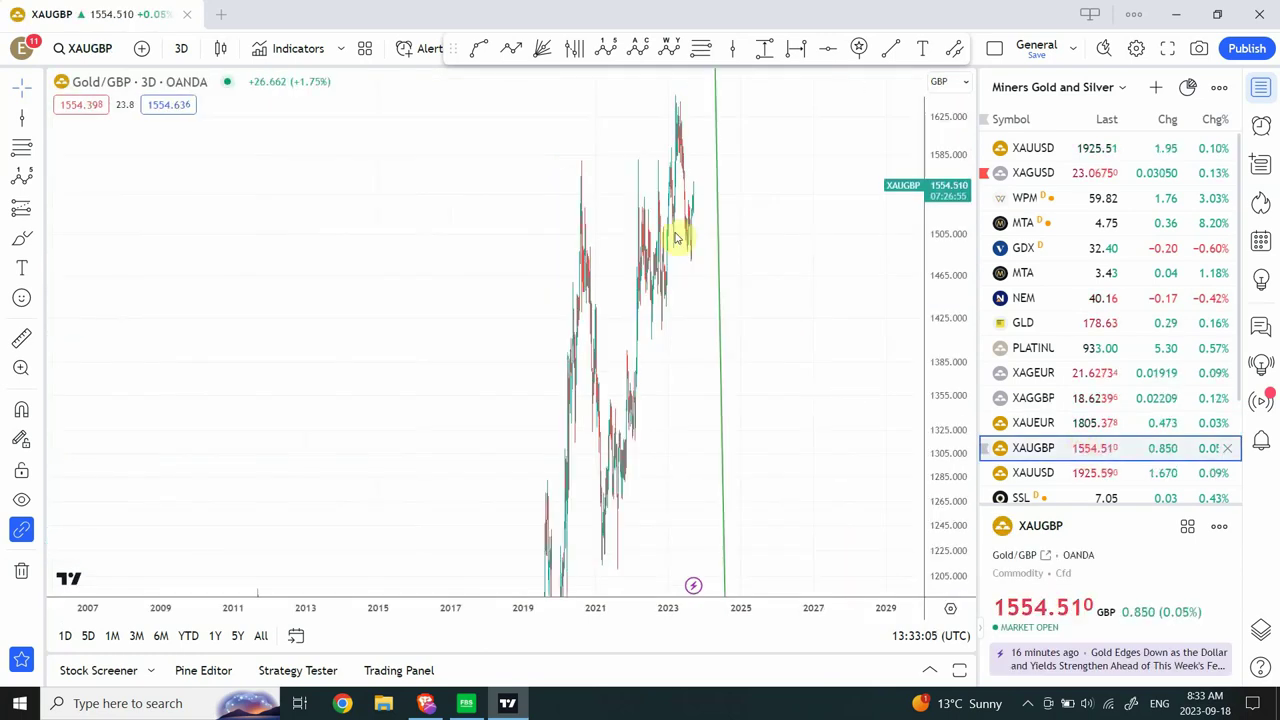
pyautogui.click(939, 585)
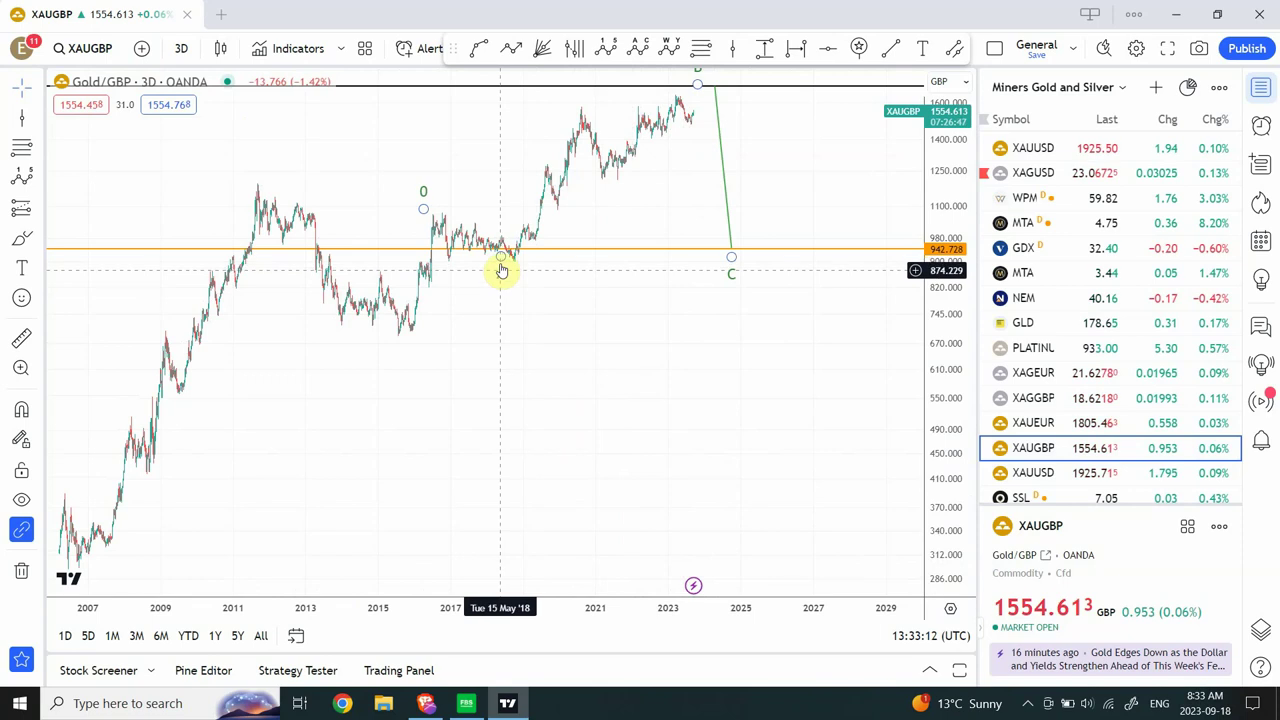
pyautogui.moveTo(533, 243)
pyautogui.mouseDown()
pyautogui.moveTo(617, 171)
pyautogui.moveTo(603, 172)
pyautogui.mouseUp()
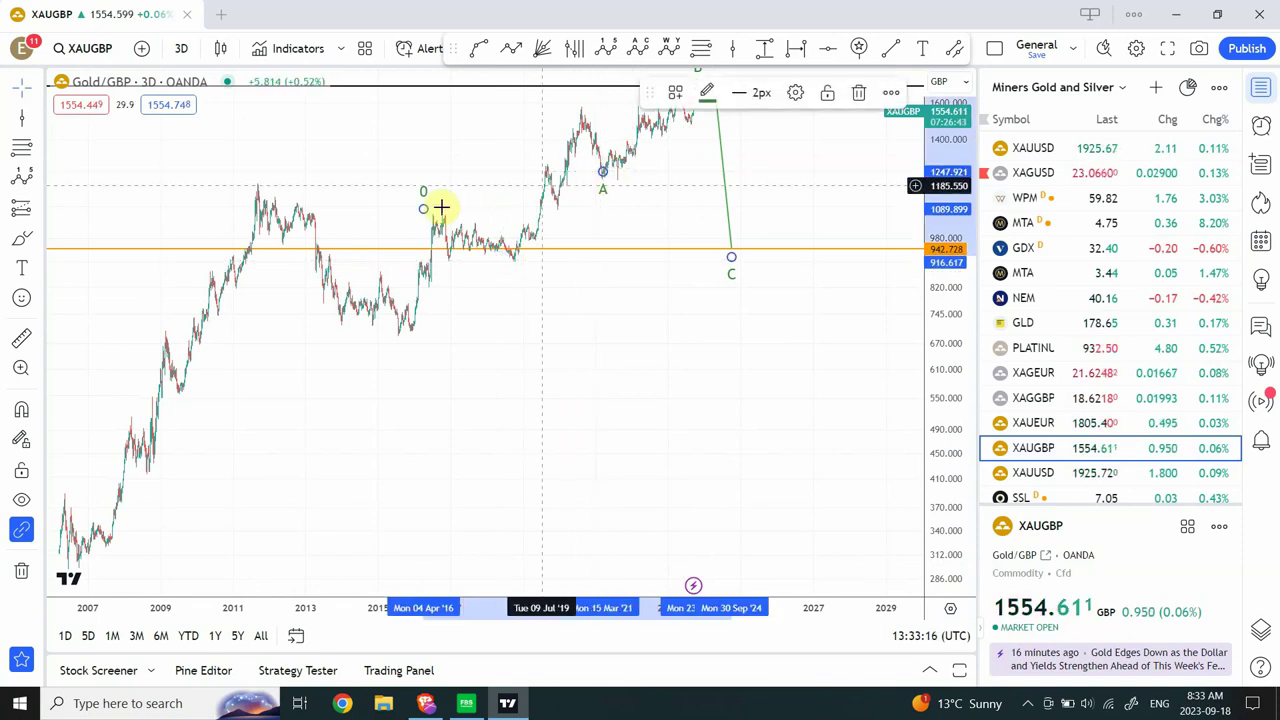
pyautogui.moveTo(424, 209); pyautogui.dragTo(577, 106)
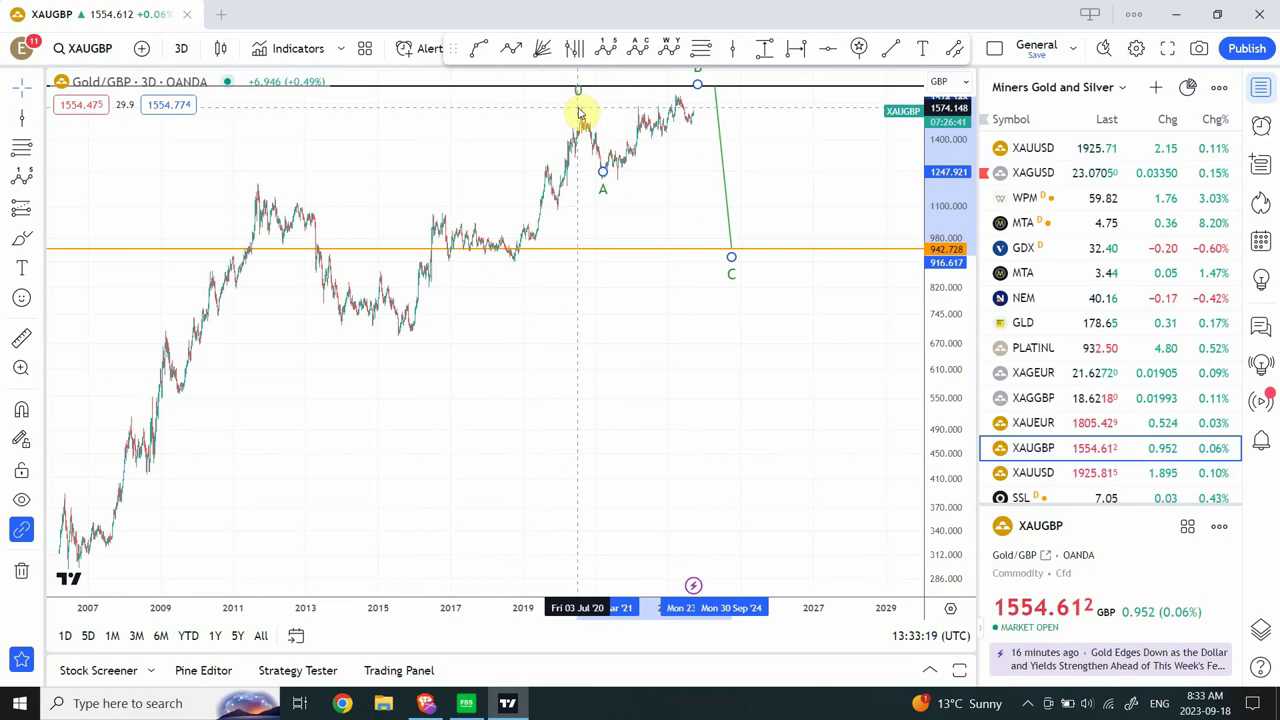
pyautogui.click(754, 180)
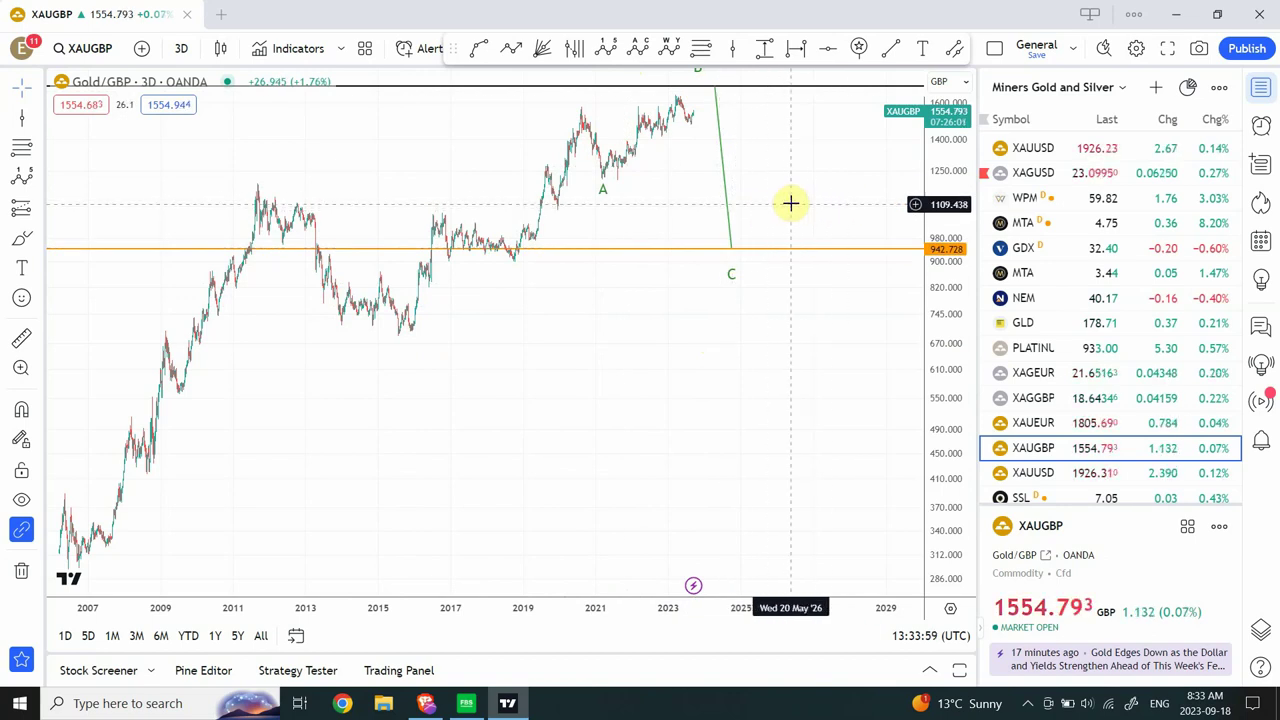
# - Open the XAGUSD silver chart, zoom in three steps and compress the price scale to show the drawings
pyautogui.click(1034, 175)
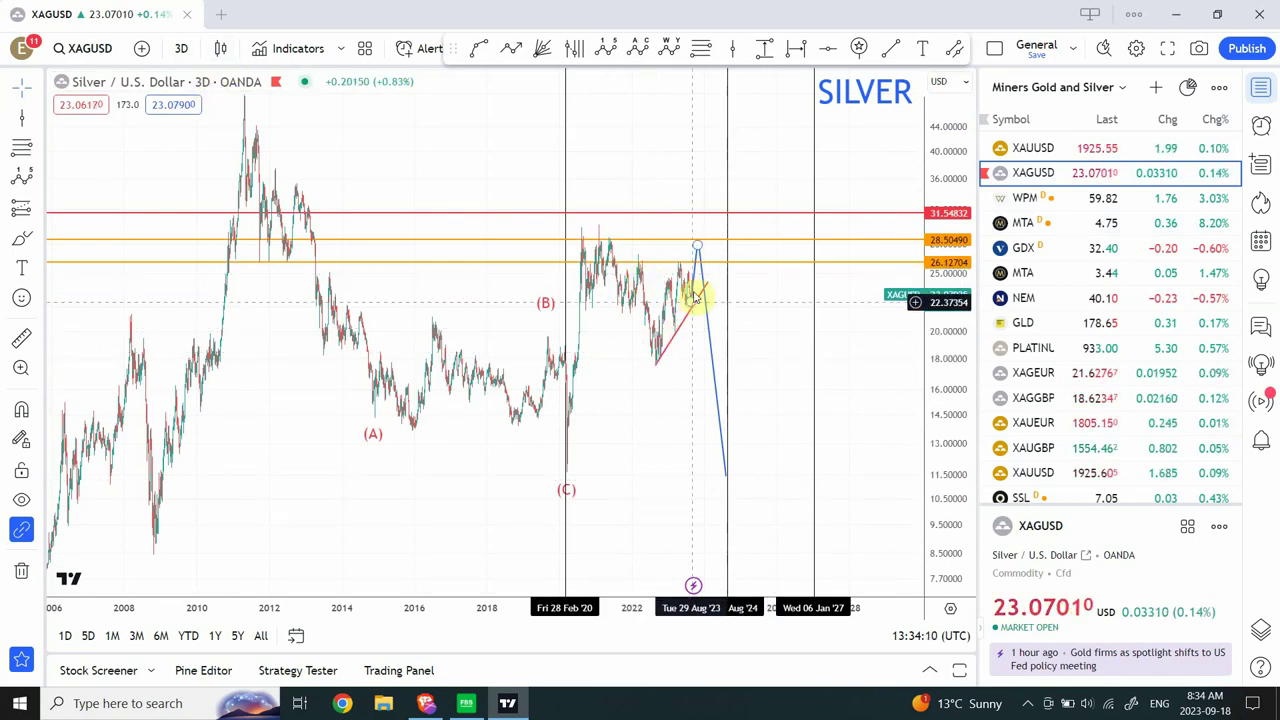
pyautogui.click(183, 52)
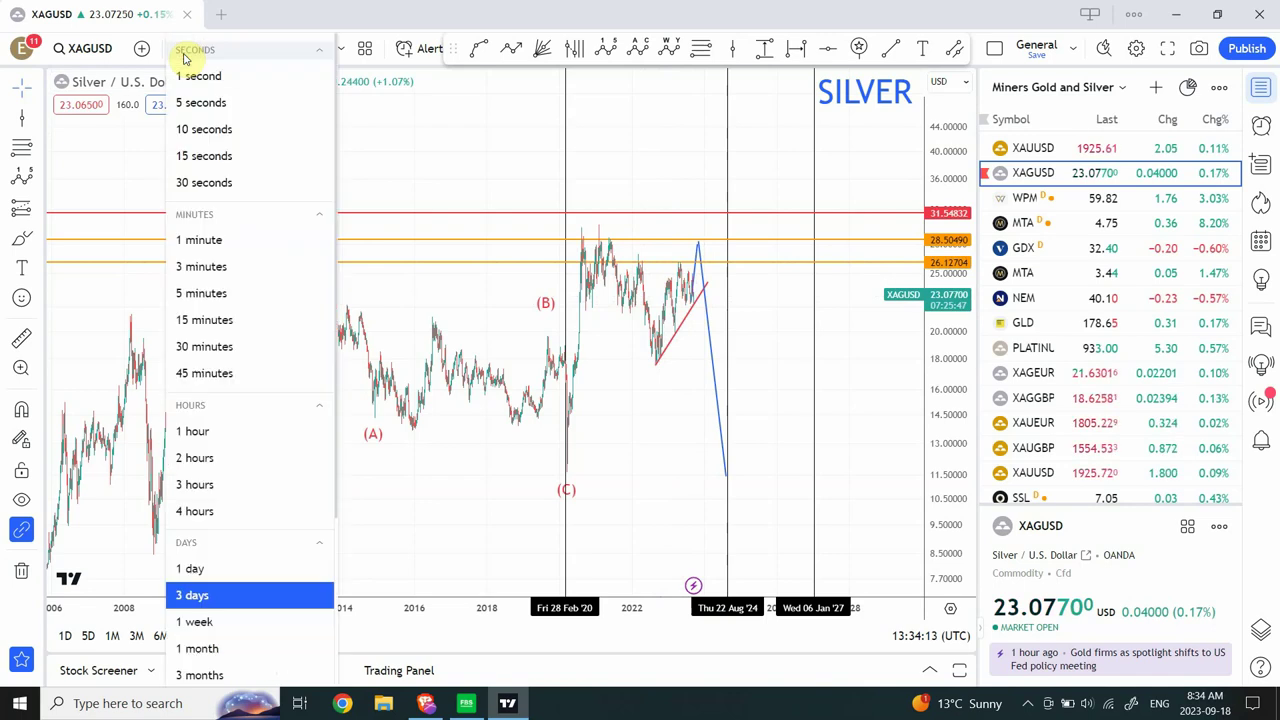
pyautogui.click(410, 323)
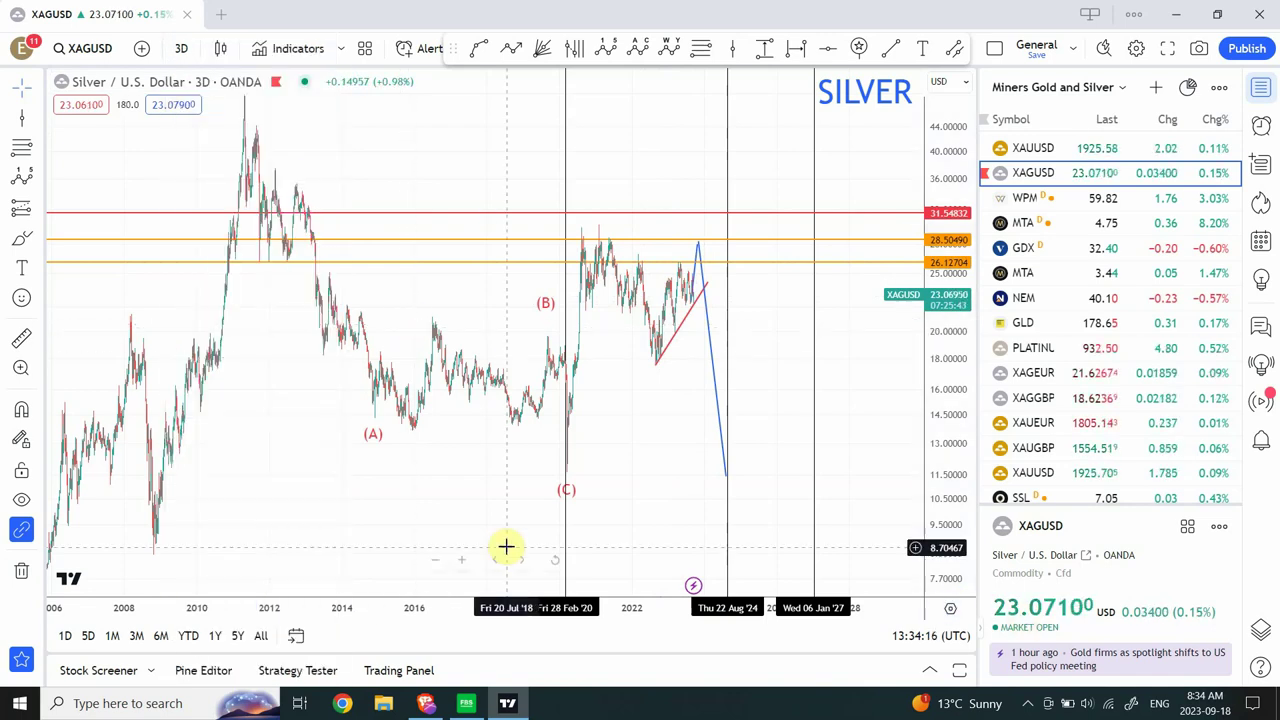
pyautogui.click(462, 561)
pyautogui.click(462, 561)
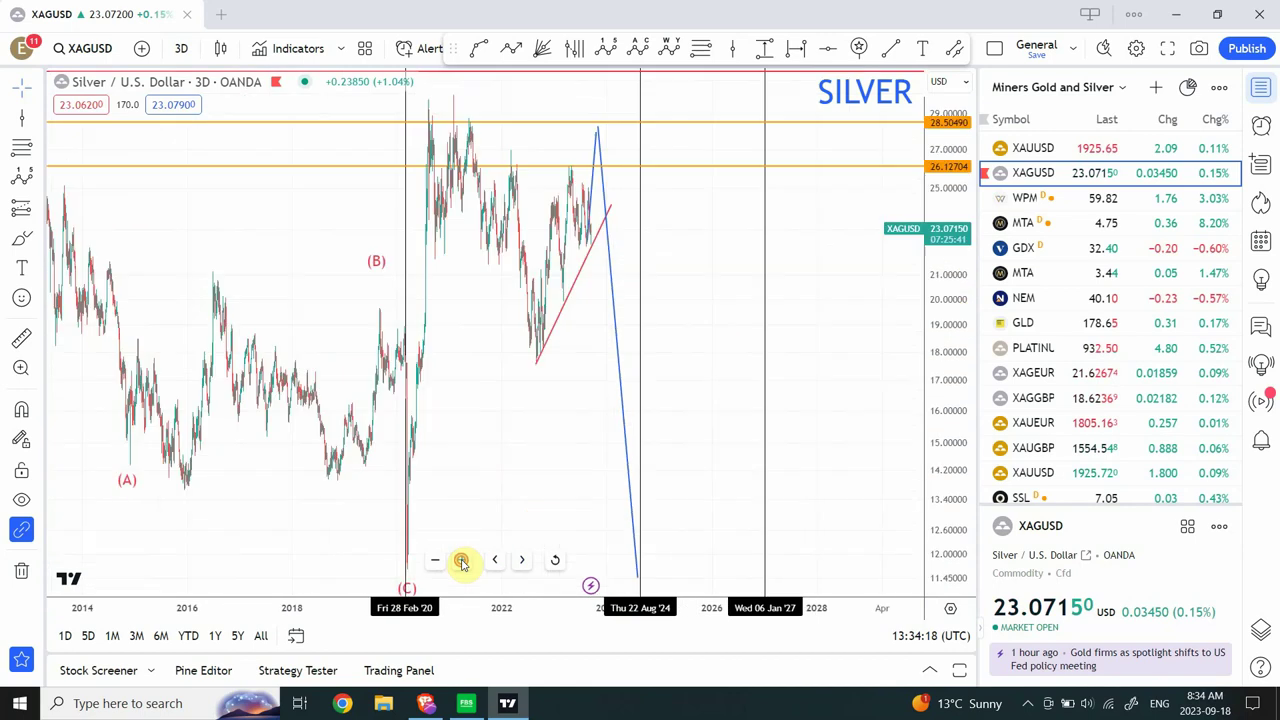
pyautogui.click(462, 561)
pyautogui.scroll(-5, 690, 453)
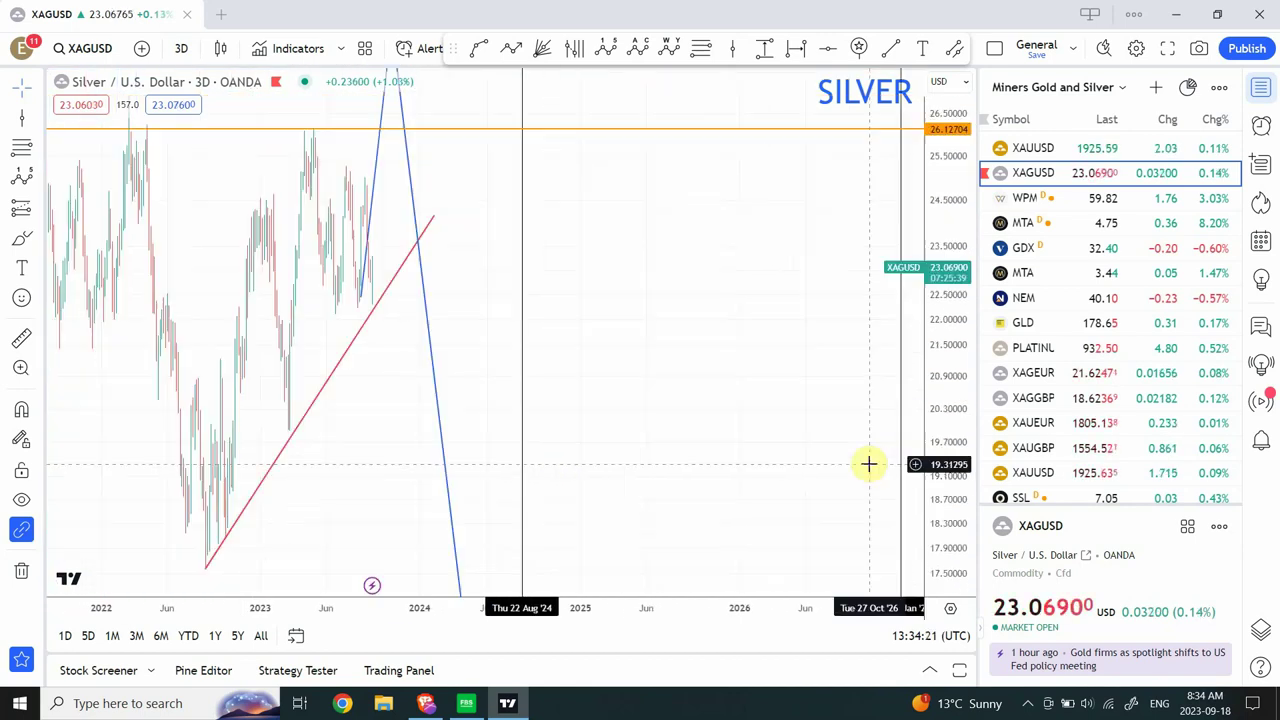
pyautogui.moveTo(955, 527); pyautogui.dragTo(958, 548)
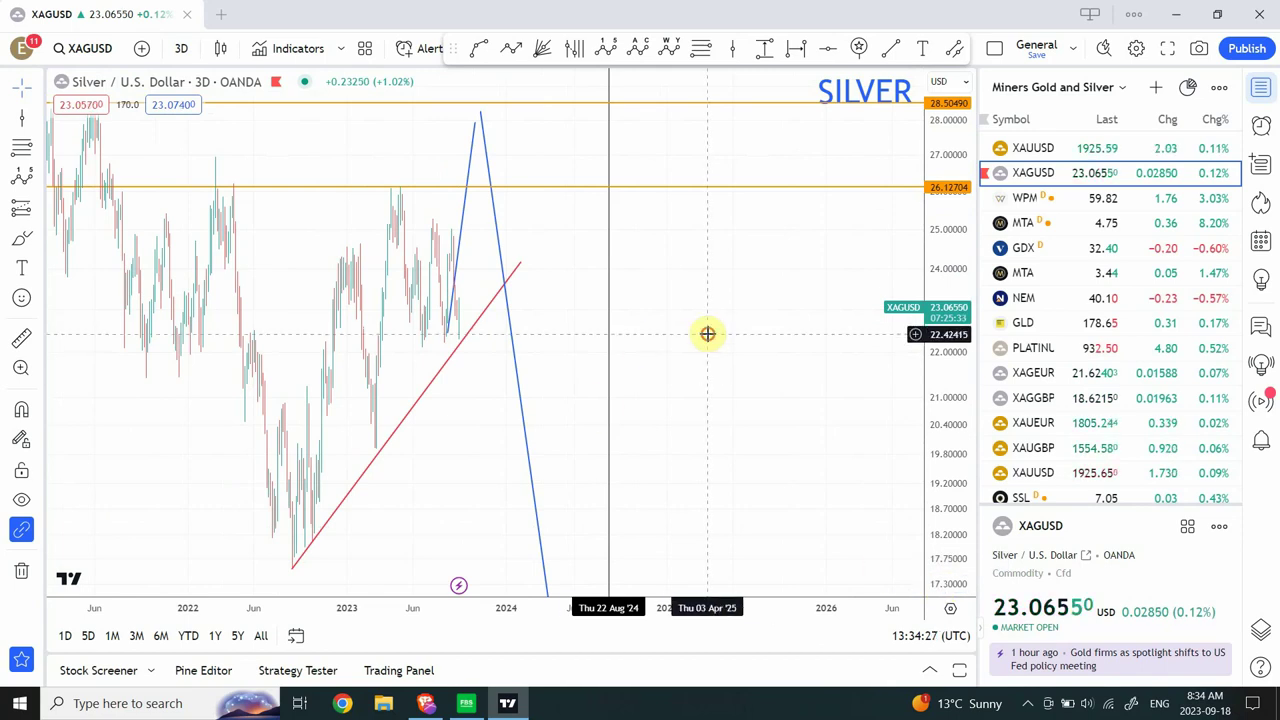
# - Extend the red trendline's upper end up and to the right past the blue projection
pyautogui.click(450, 333)
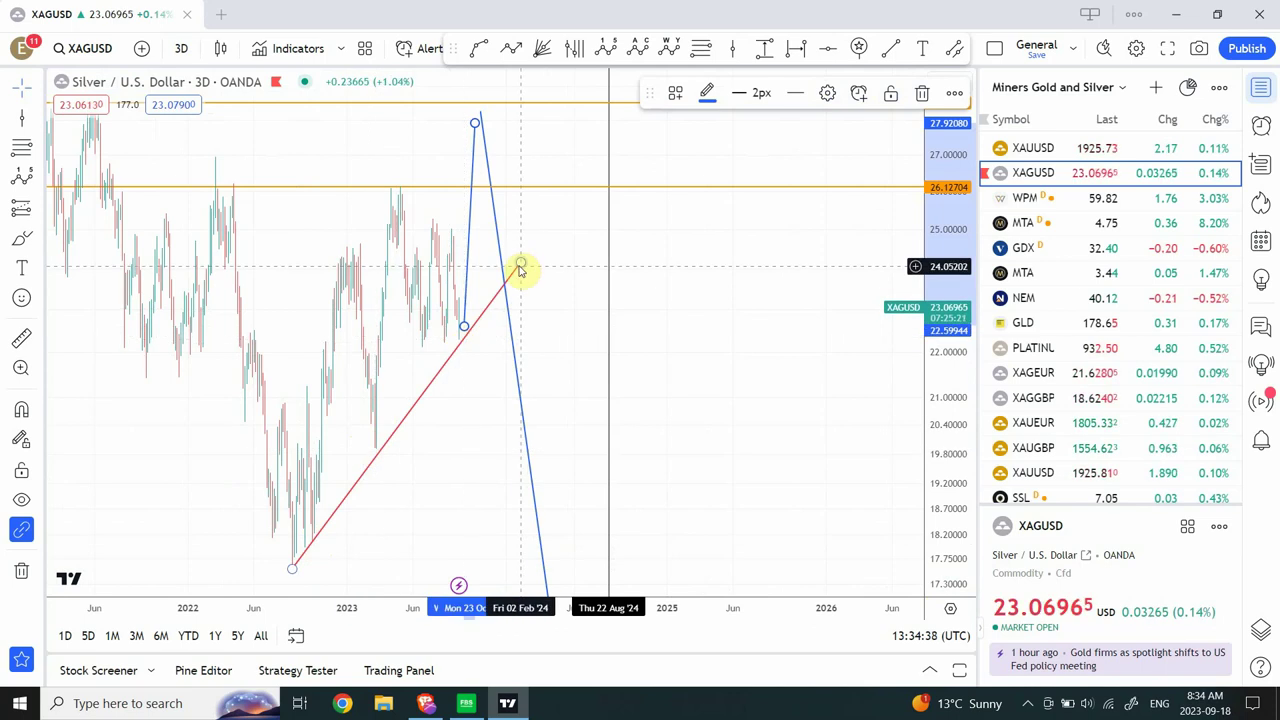
pyautogui.moveTo(520, 268); pyautogui.dragTo(590, 160)
pyautogui.click(670, 141)
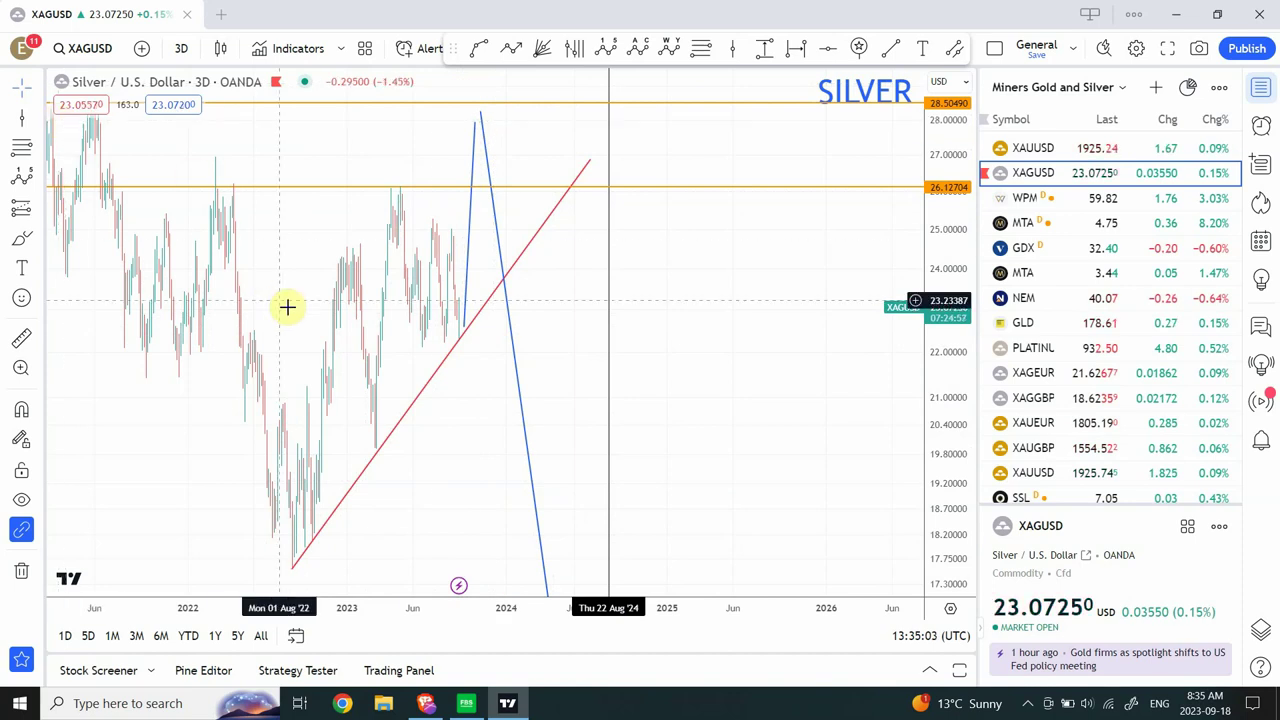
pyautogui.moveTo(286, 306); pyautogui.dragTo(461, 326)
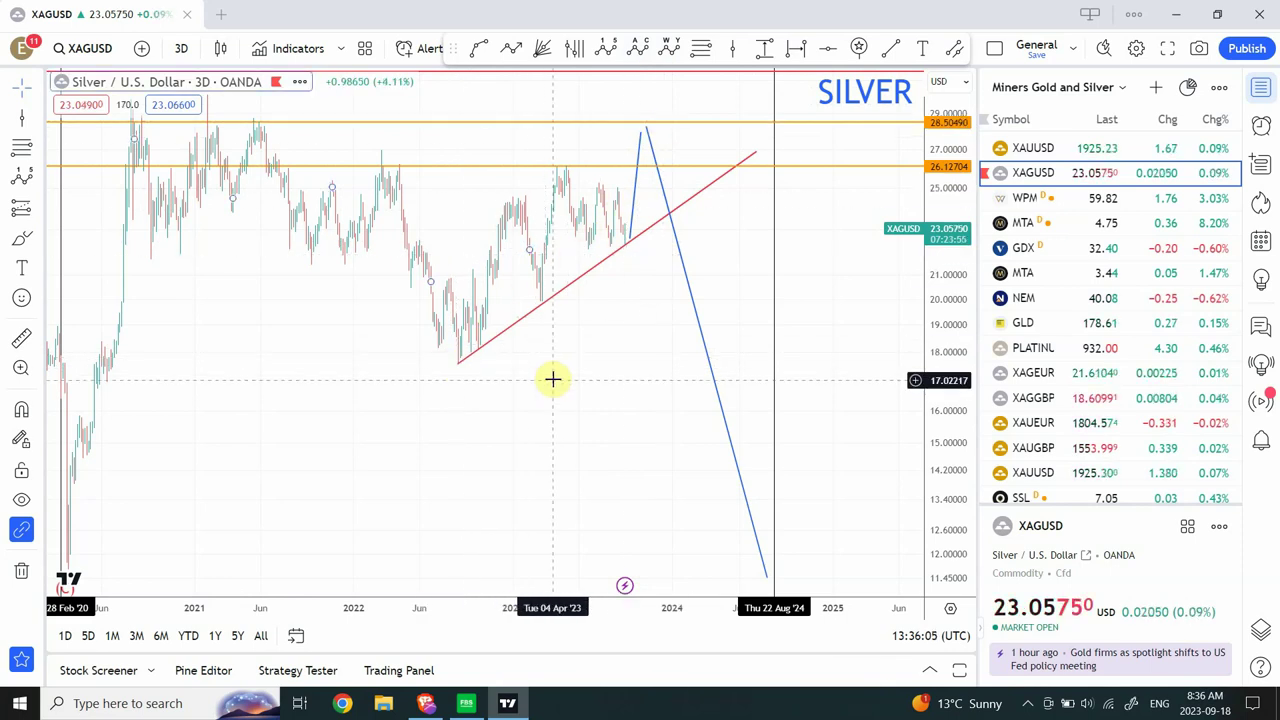
pyautogui.click(641, 137)
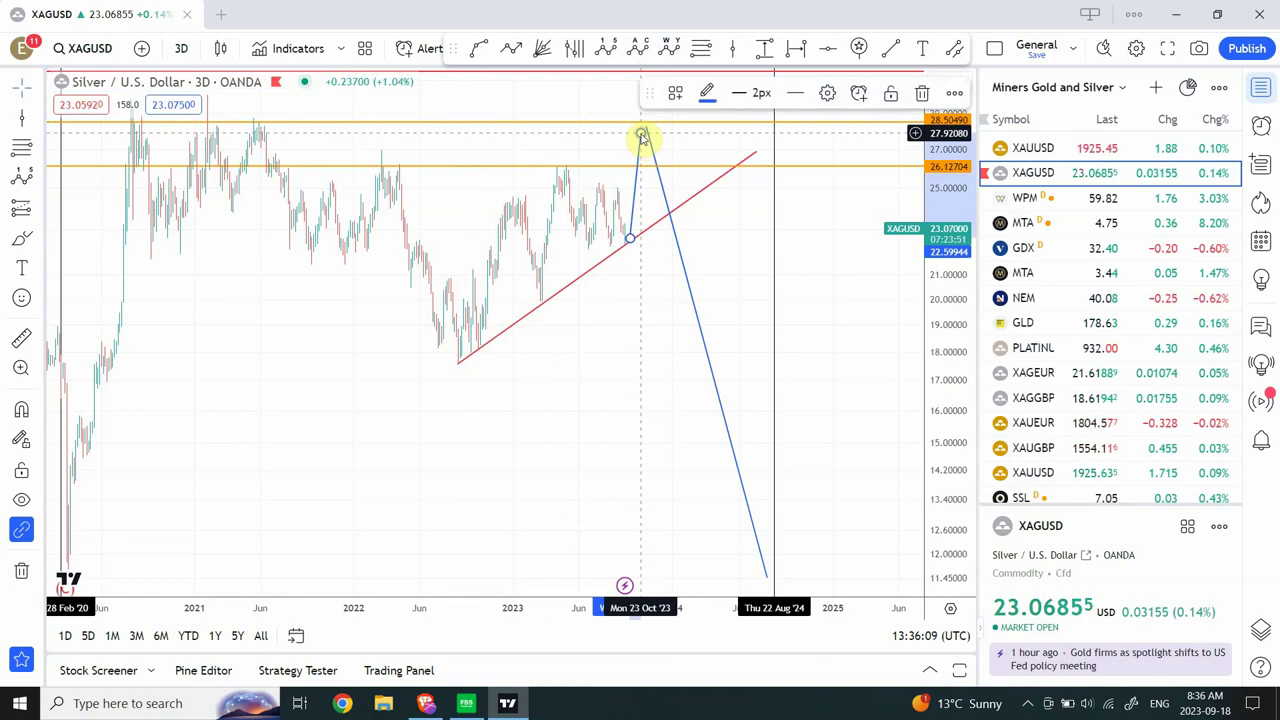
pyautogui.click(674, 144)
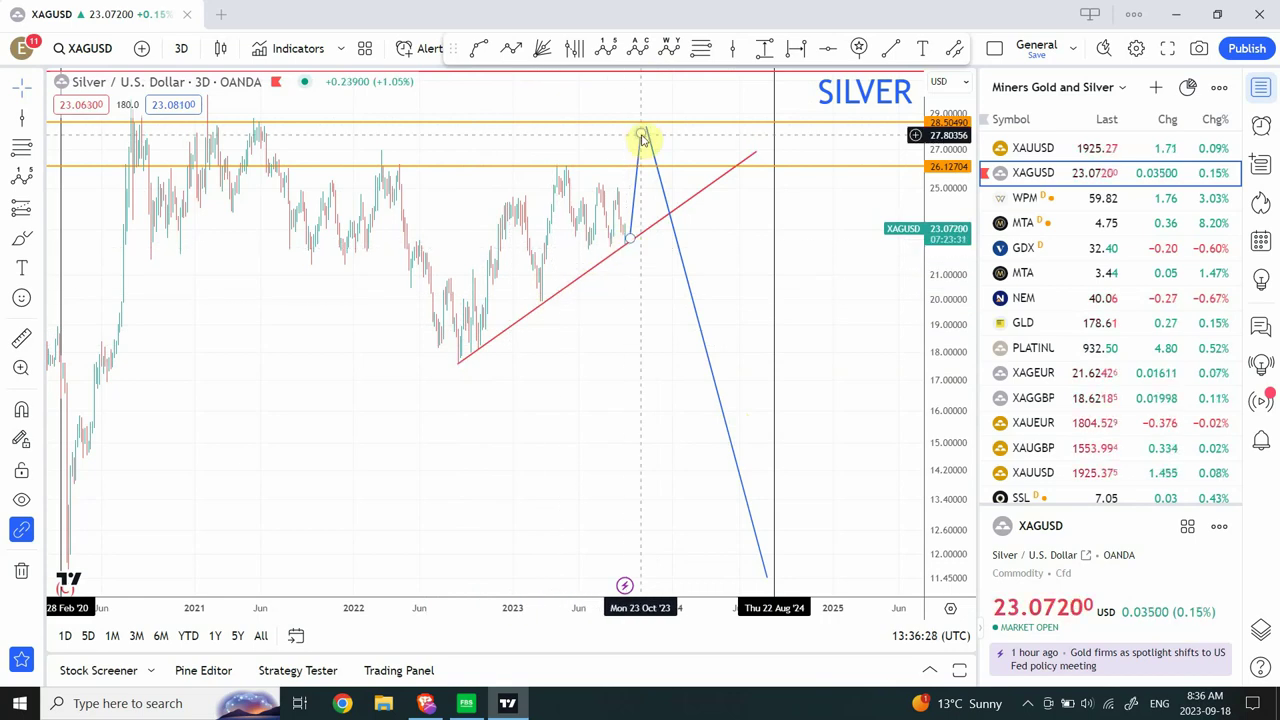
# - Switch XAGUSD to 1-hour candles and draw an Elliott impulse wave over the recent swings
pyautogui.click(183, 50)
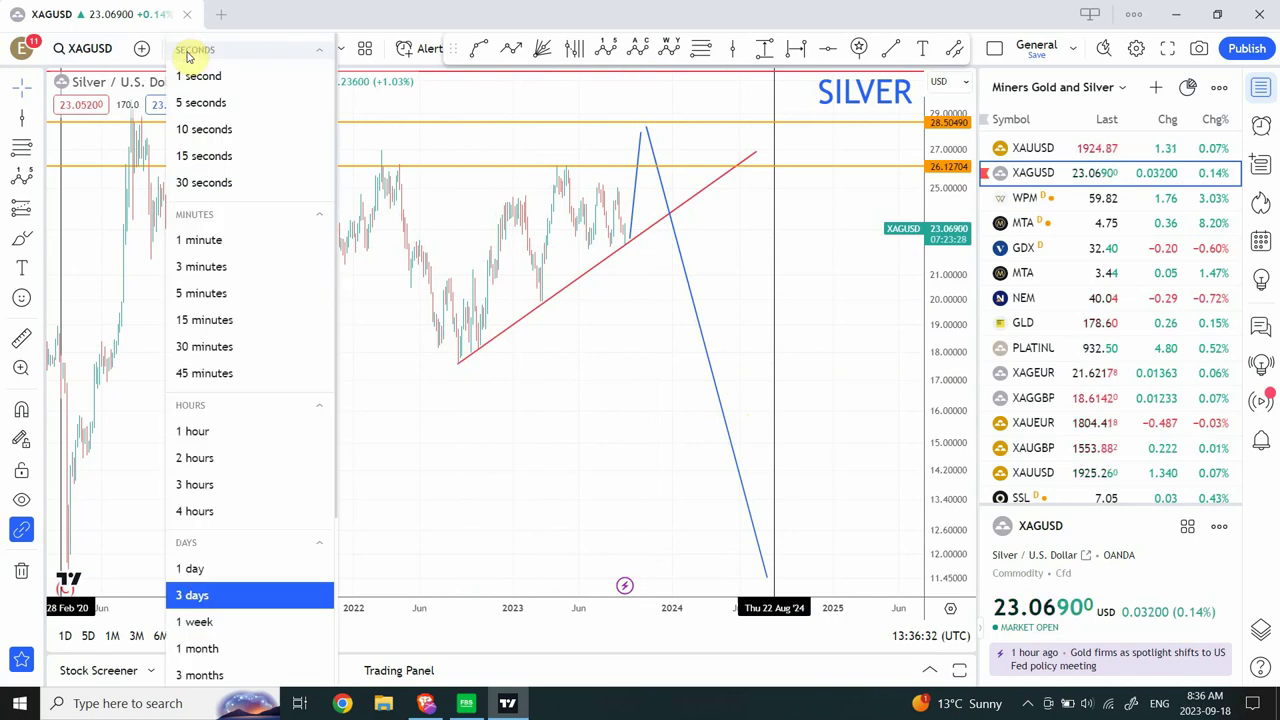
pyautogui.click(228, 441)
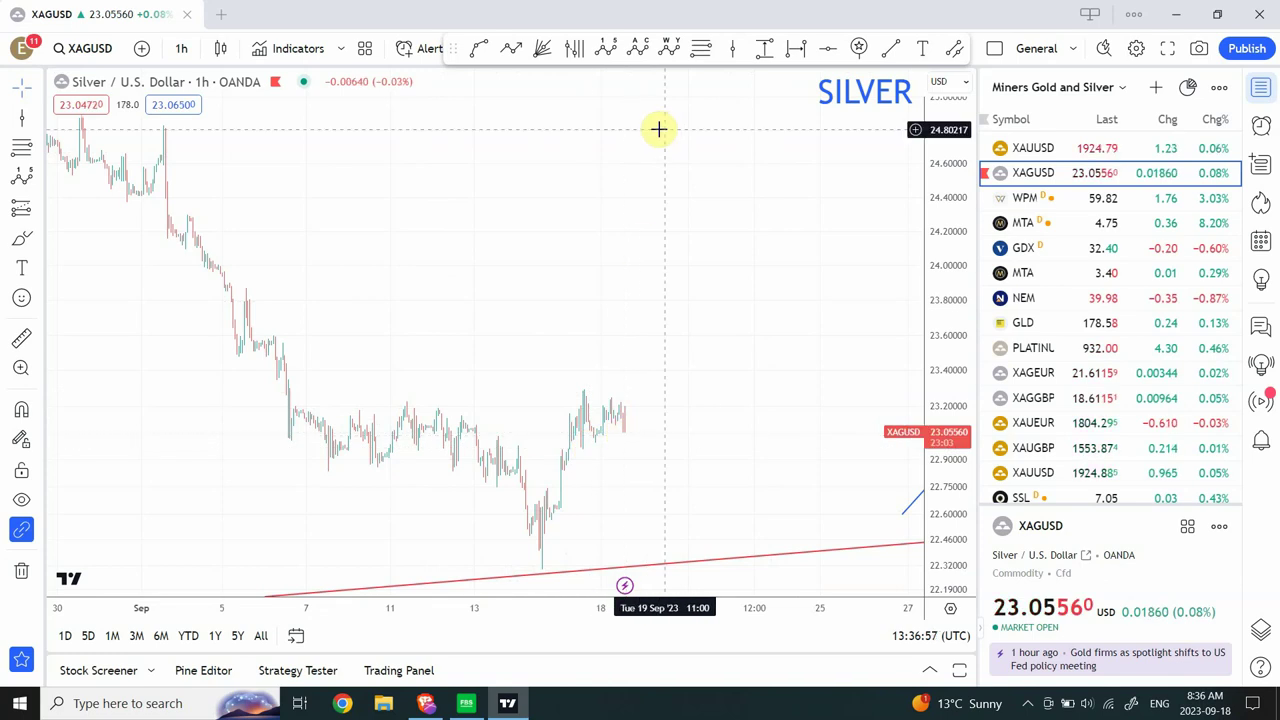
pyautogui.click(607, 52)
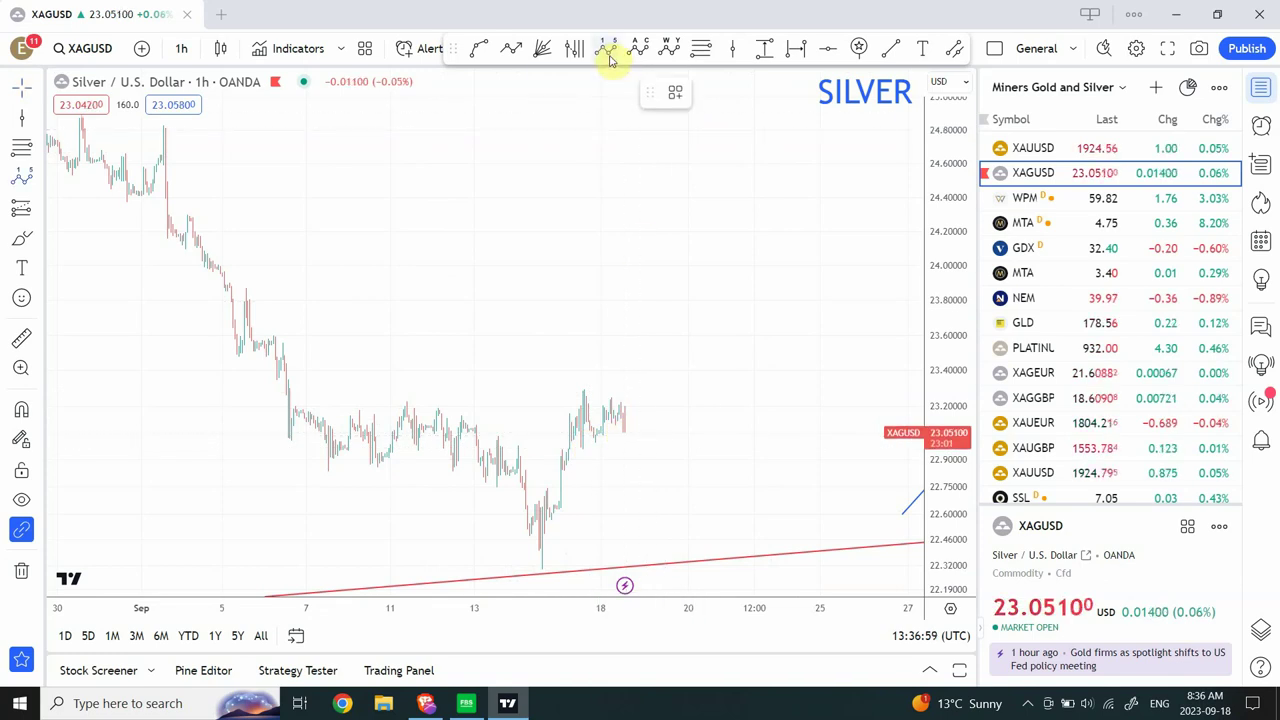
pyautogui.click(610, 172)
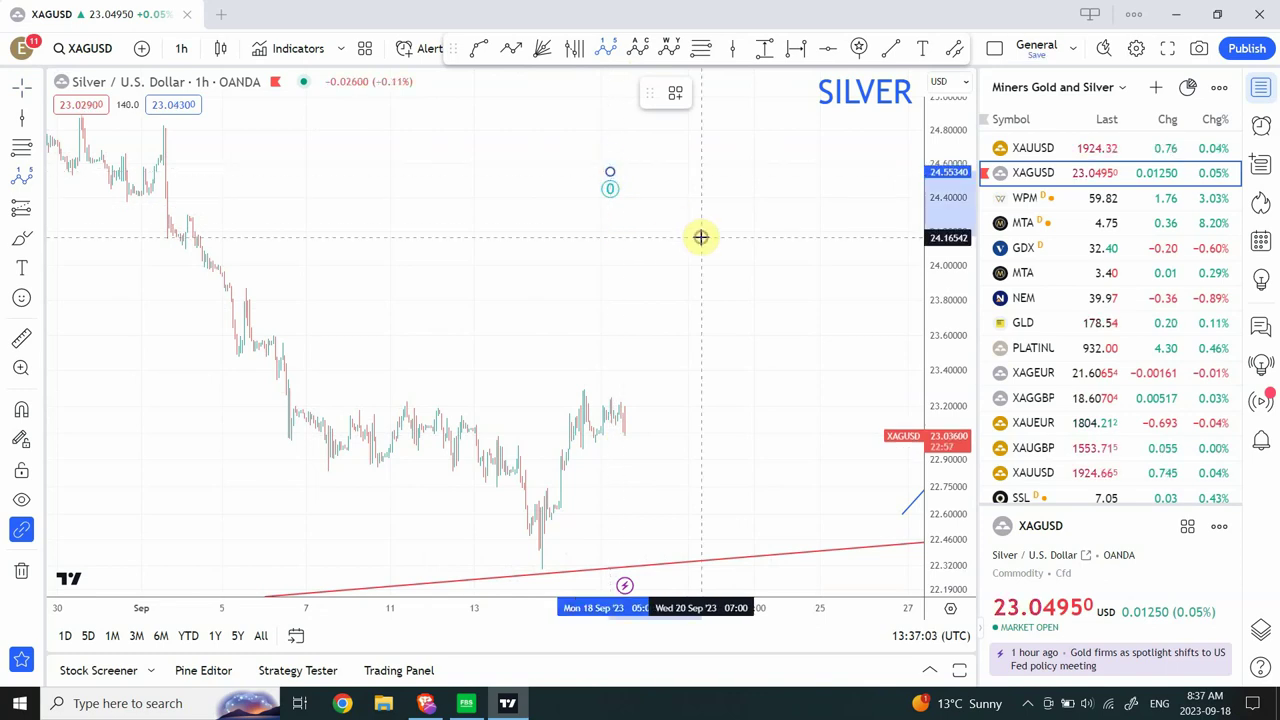
pyautogui.click(701, 237)
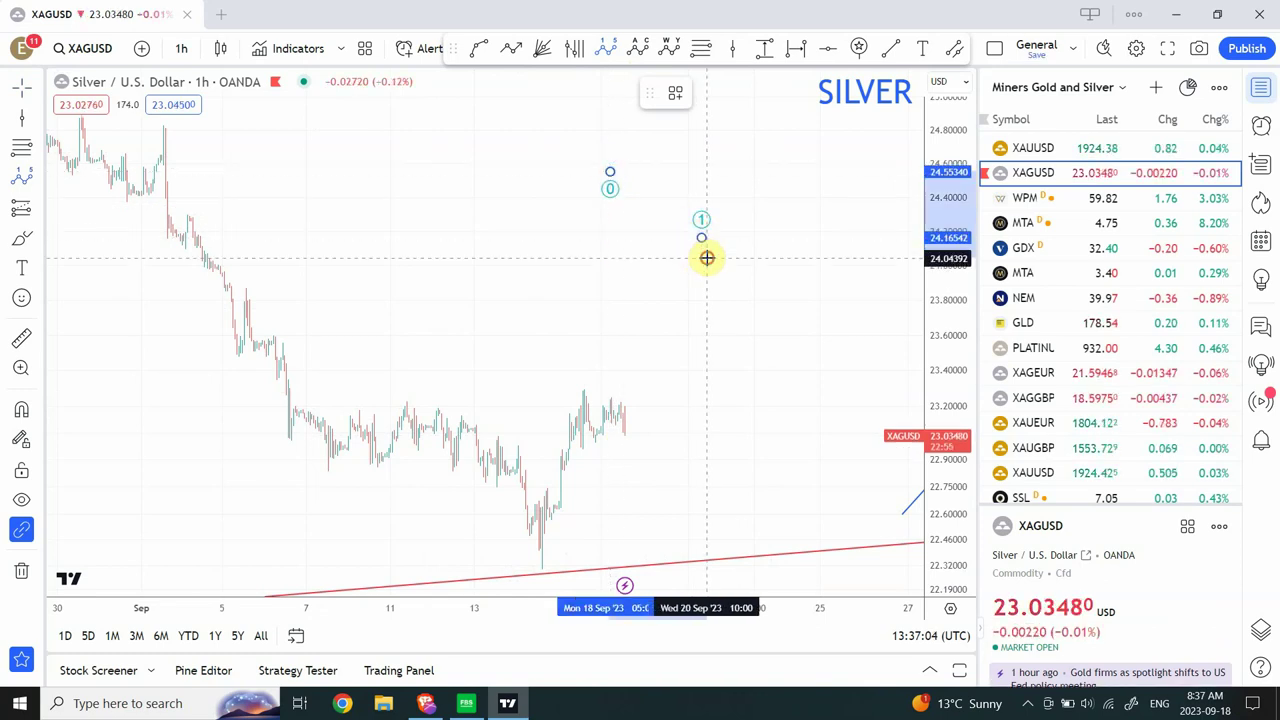
pyautogui.click(706, 258)
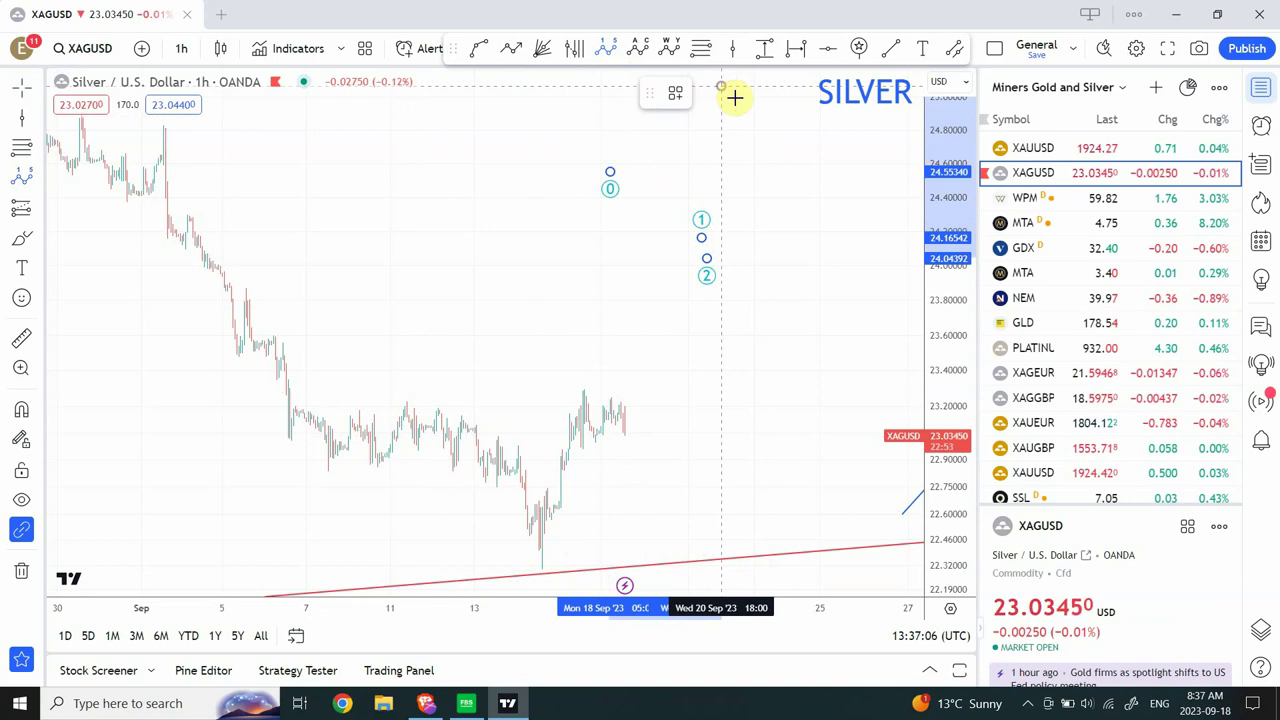
pyautogui.click(721, 86)
pyautogui.click(771, 80)
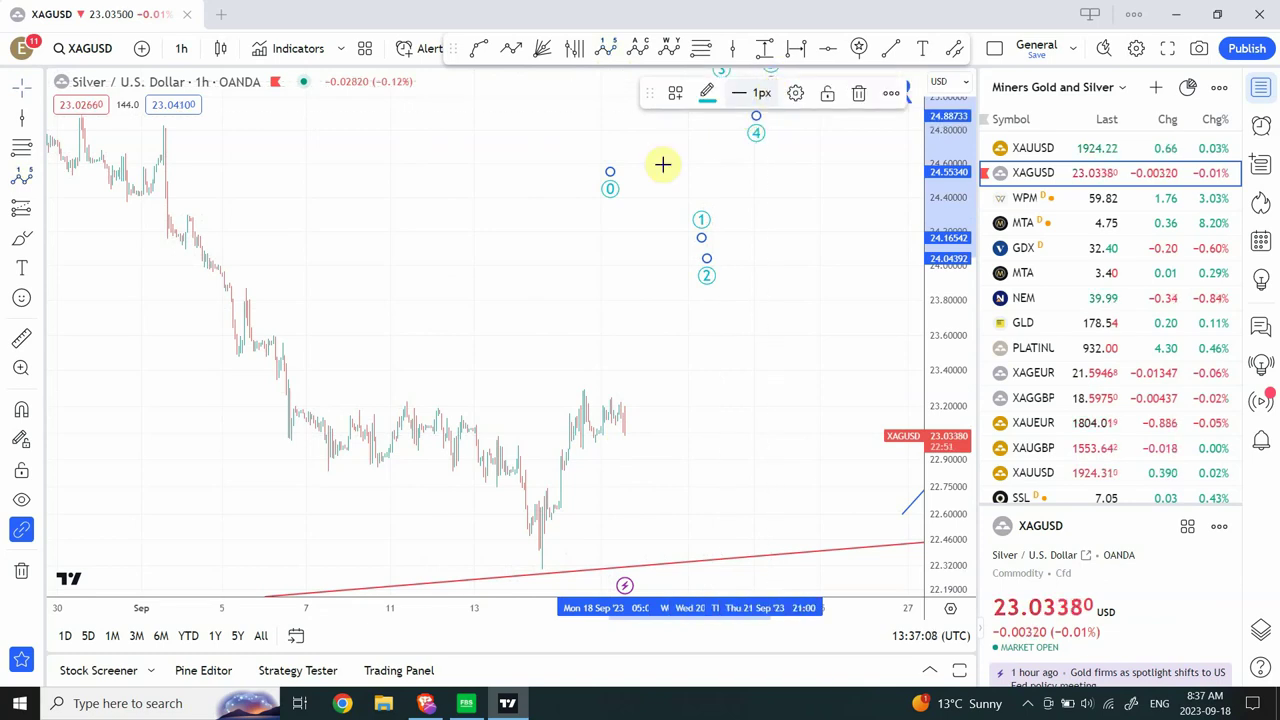
# - Move wave point 0 down to the recent low, point 1 up-left, and nudge point 2 right
pyautogui.moveTo(610, 172); pyautogui.dragTo(610, 178)
pyautogui.moveTo(590, 287)
pyautogui.mouseDown()
pyautogui.moveTo(543, 571)
pyautogui.moveTo(524, 558)
pyautogui.mouseUp()
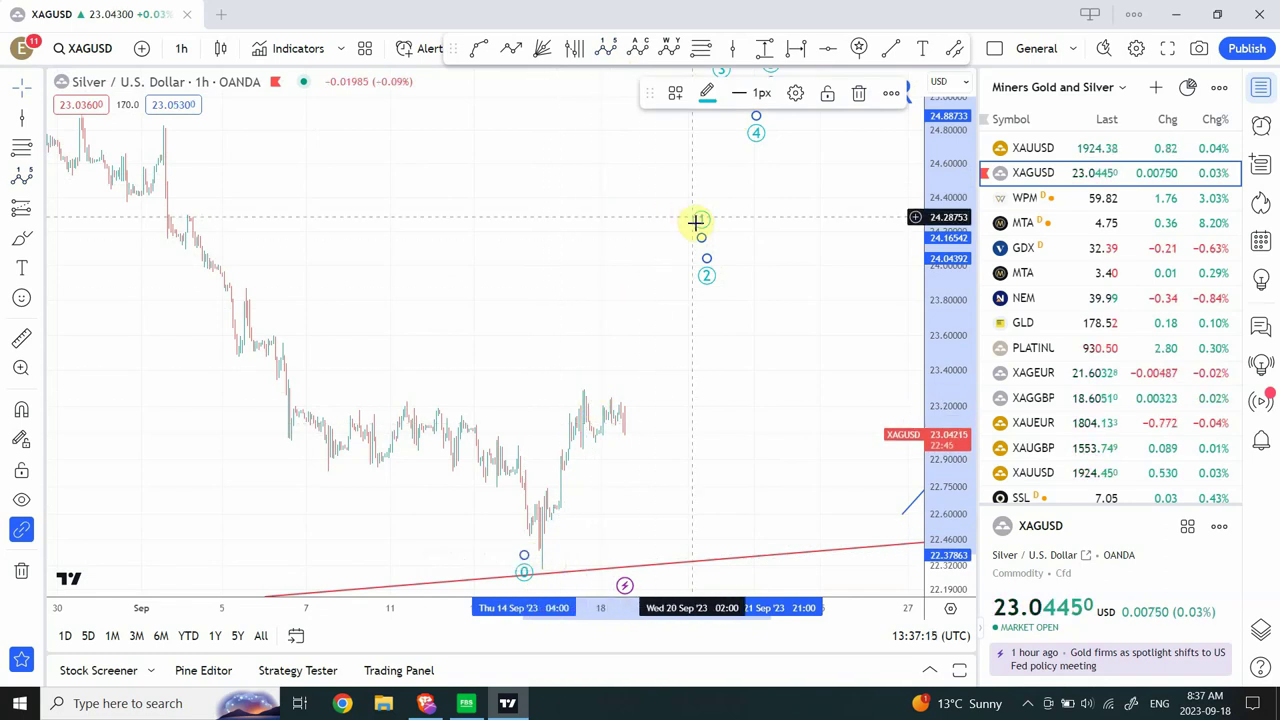
pyautogui.moveTo(702, 237); pyautogui.dragTo(638, 209)
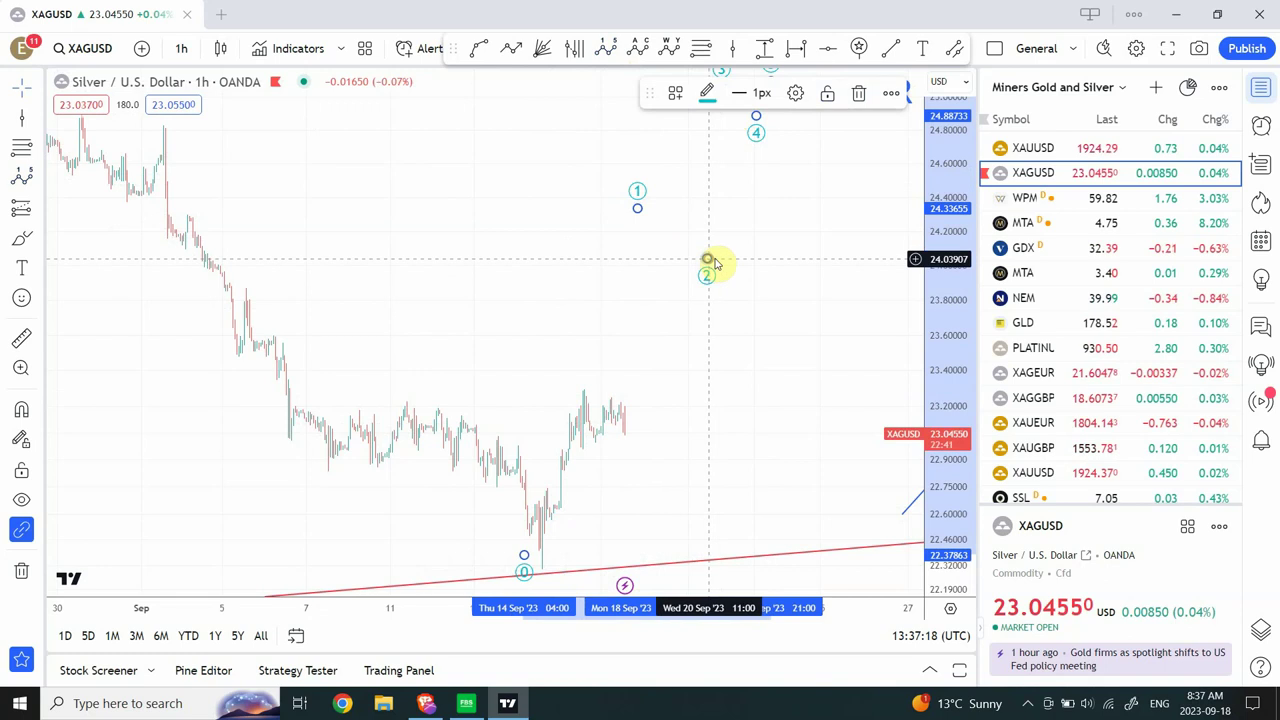
pyautogui.moveTo(713, 263); pyautogui.dragTo(717, 263)
pyautogui.click(769, 208)
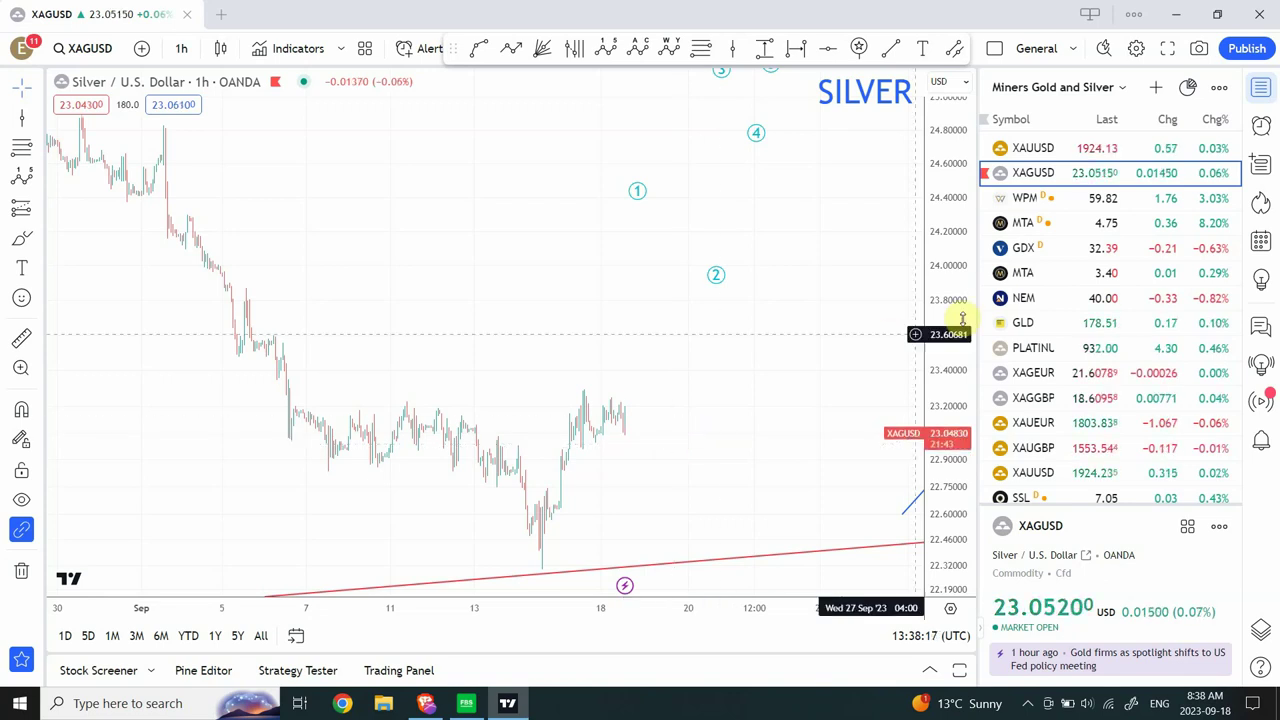
# - Open the WPM chart, trying daily bars before settling on weekly bars
pyautogui.click(1108, 205)
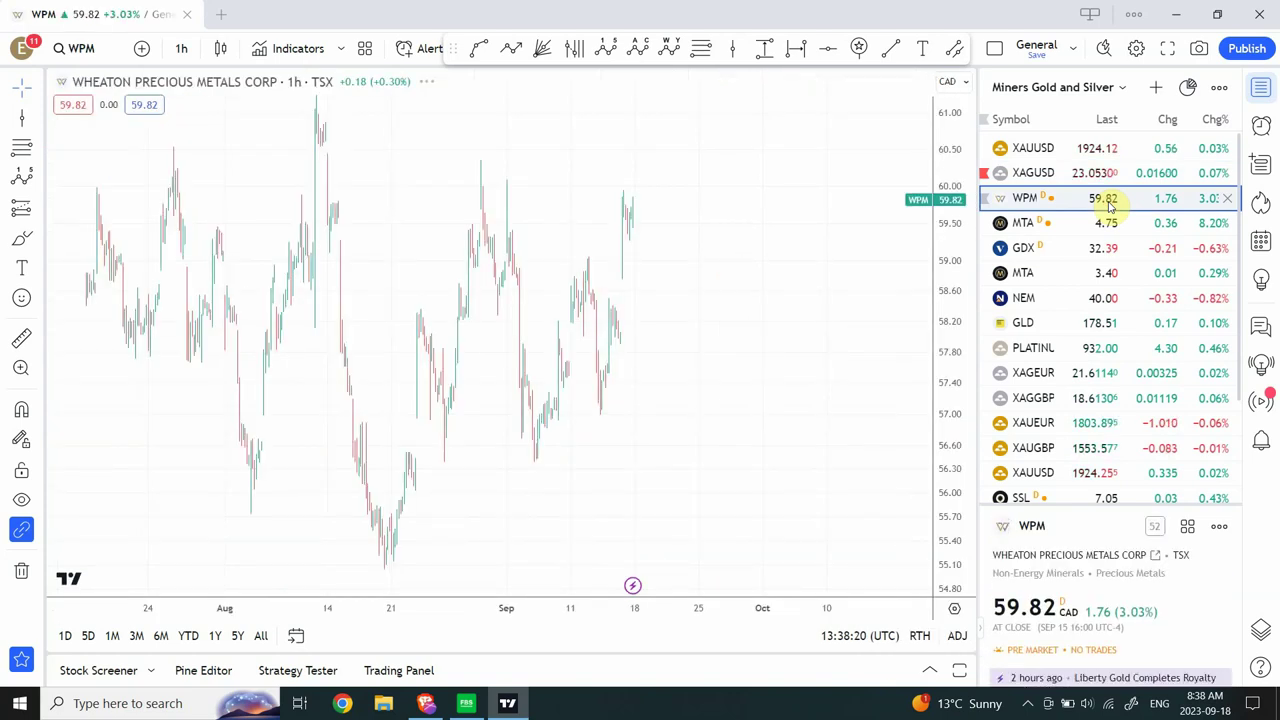
pyautogui.click(185, 50)
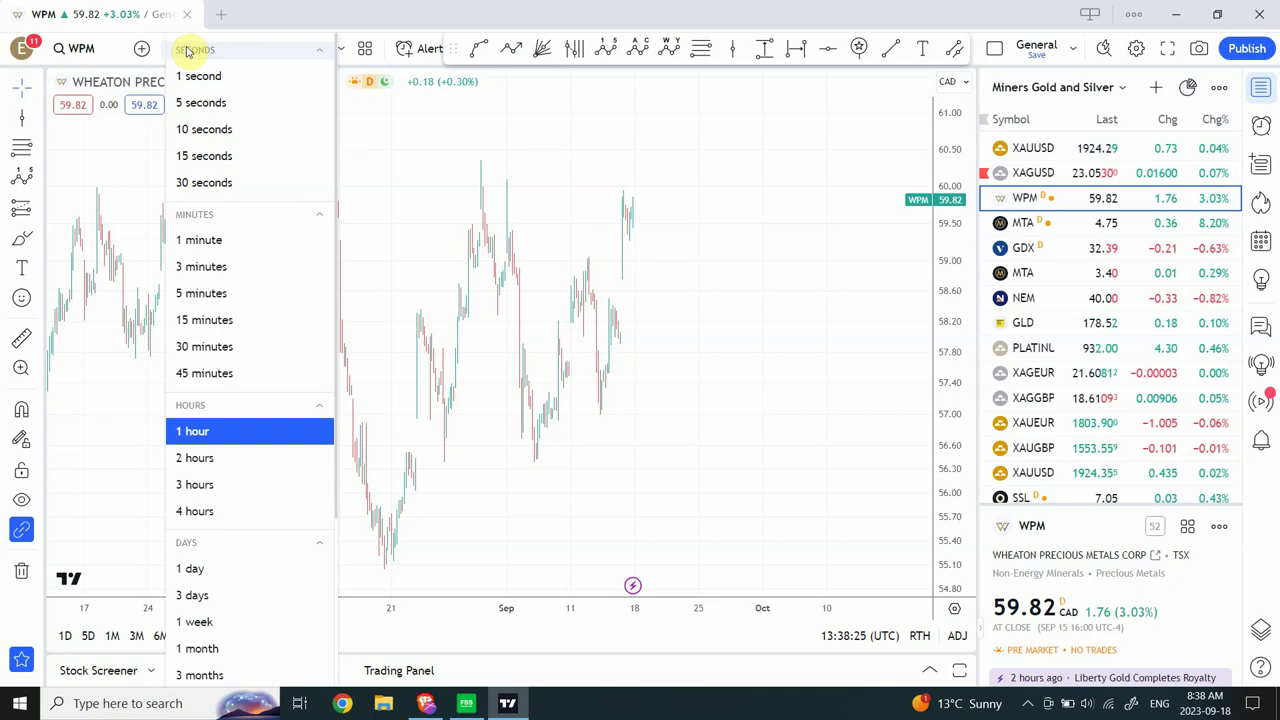
pyautogui.click(192, 569)
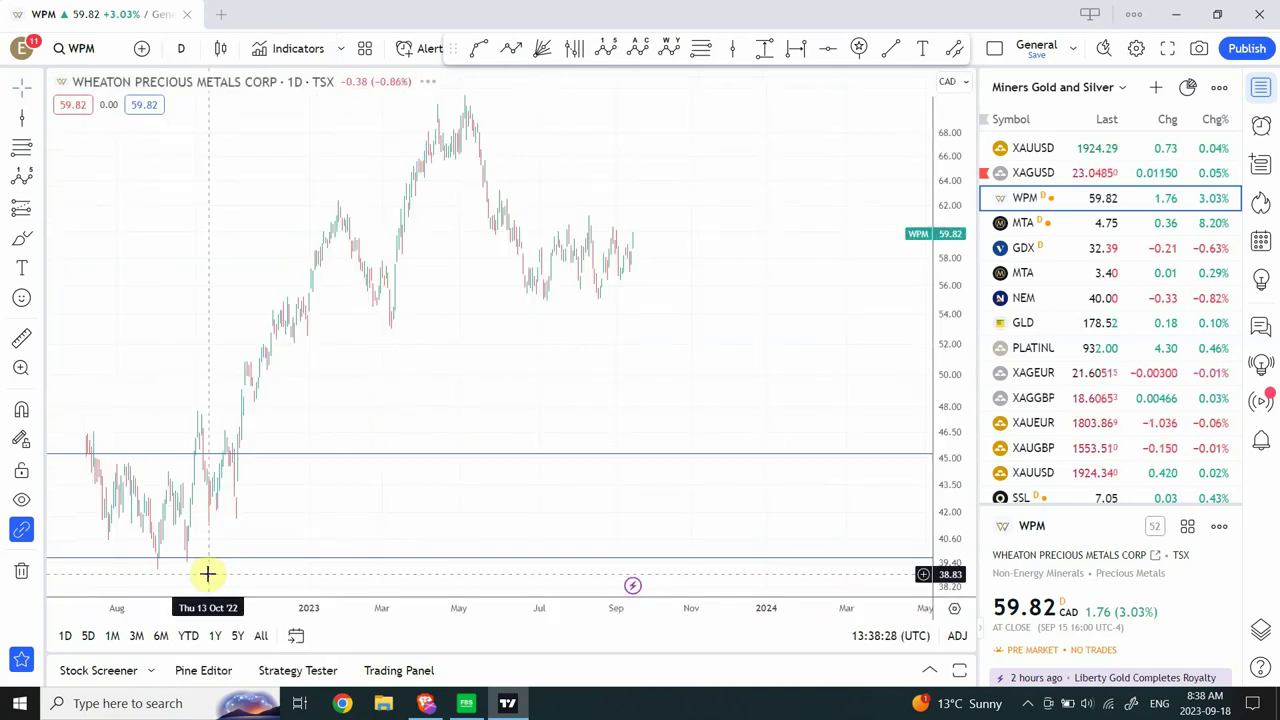
pyautogui.click(186, 49)
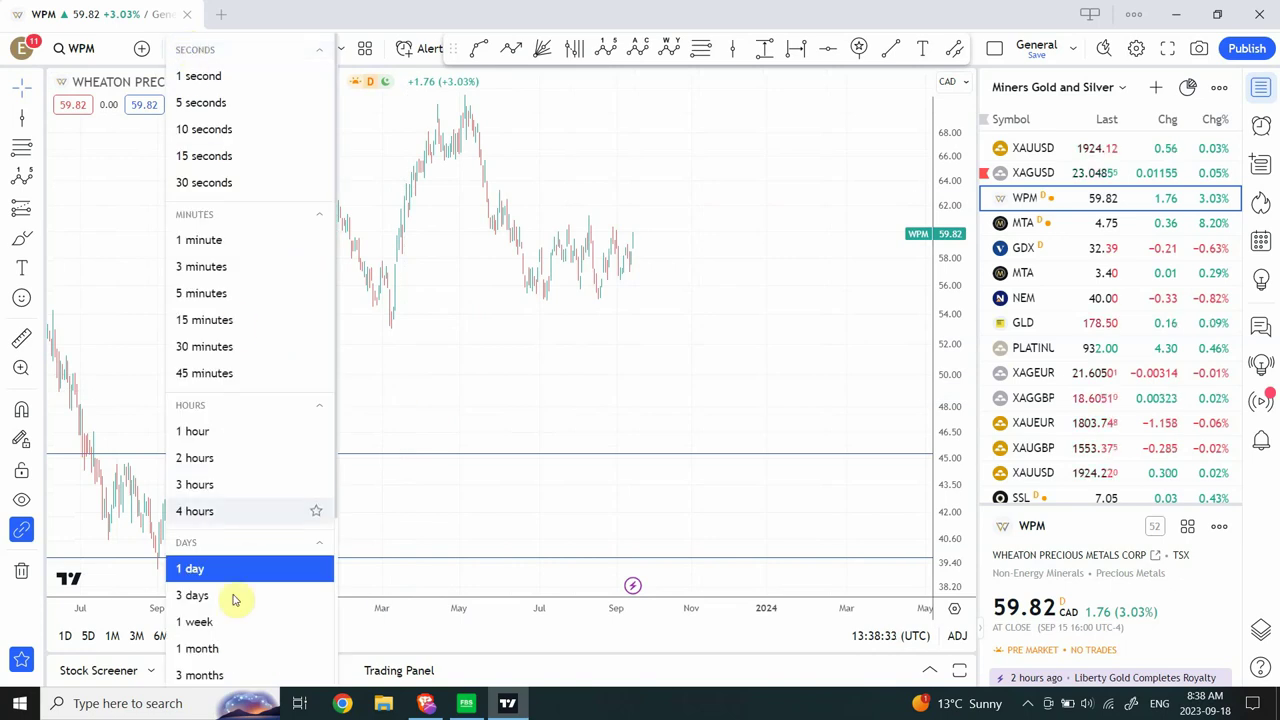
pyautogui.click(195, 622)
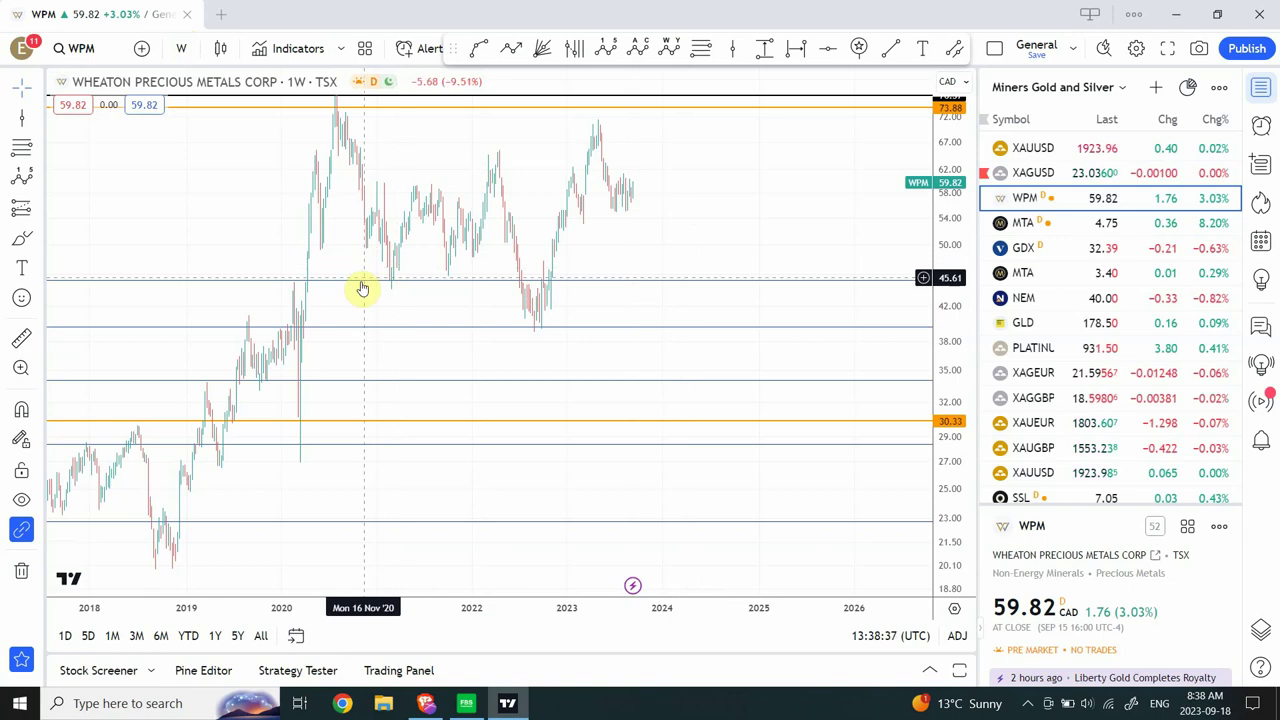
# - Zoom out and pan weekly WPM back to 2005, compressing the price scale to fit the 45.26–5.92 Fibonacci levels
pyautogui.moveTo(282, 232); pyautogui.dragTo(401, 227)
pyautogui.moveTo(458, 97); pyautogui.dragTo(491, 97)
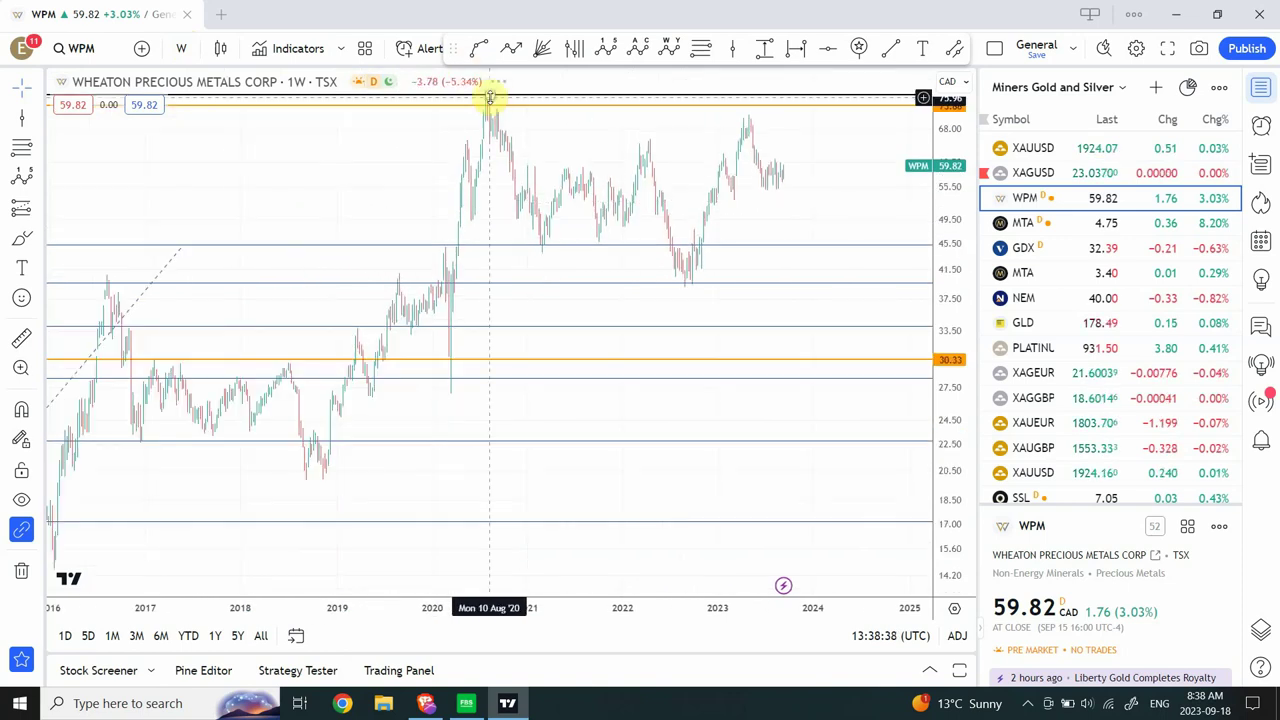
pyautogui.click(435, 562)
pyautogui.click(435, 562)
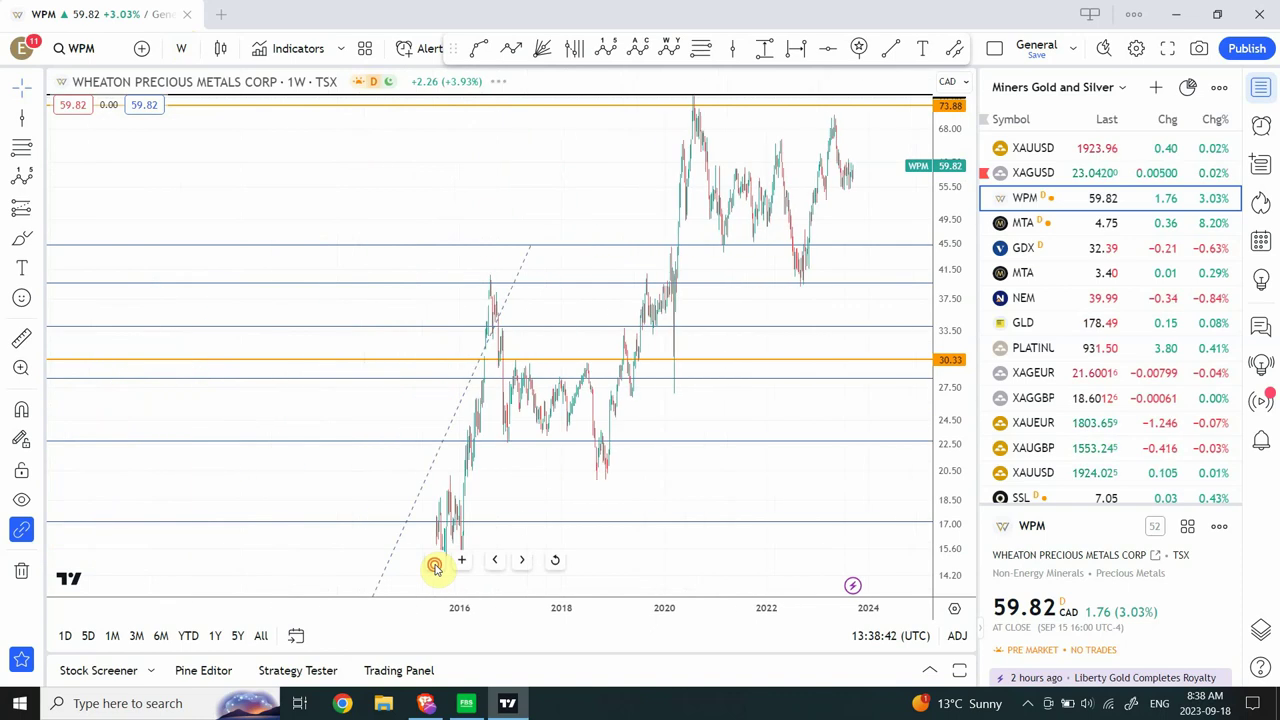
pyautogui.click(435, 562)
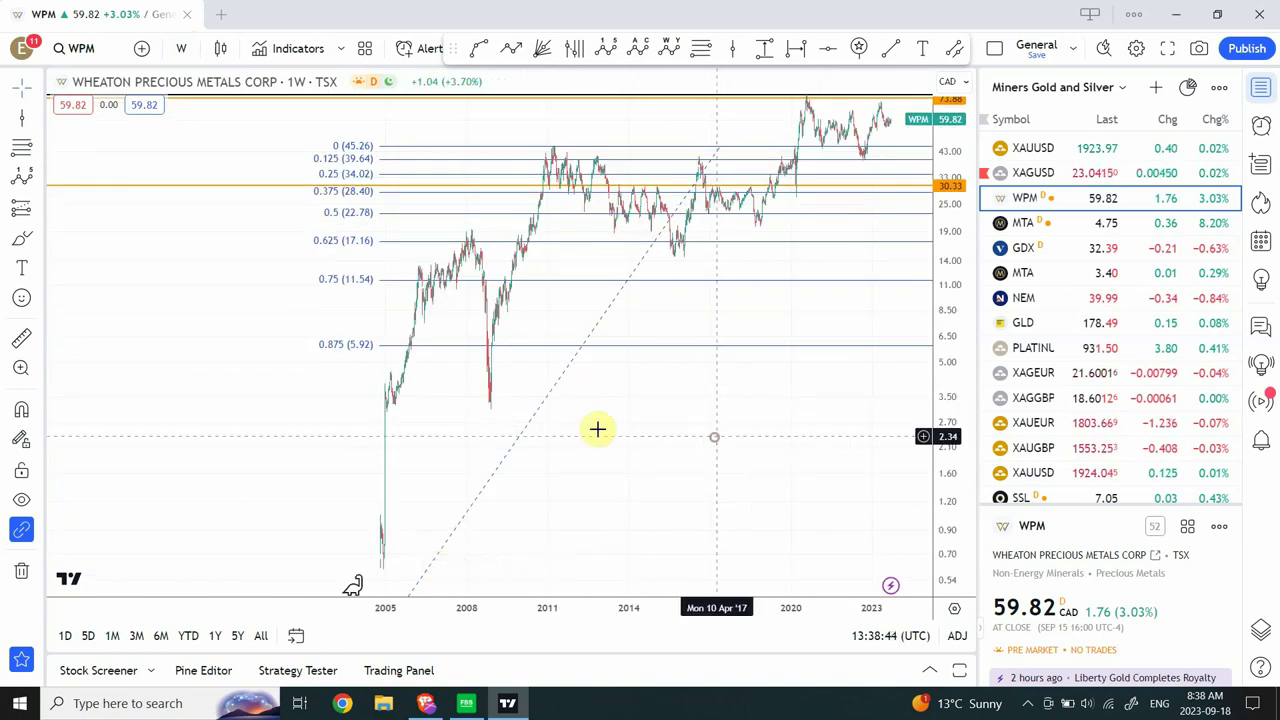
pyautogui.moveTo(597, 429); pyautogui.dragTo(483, 420)
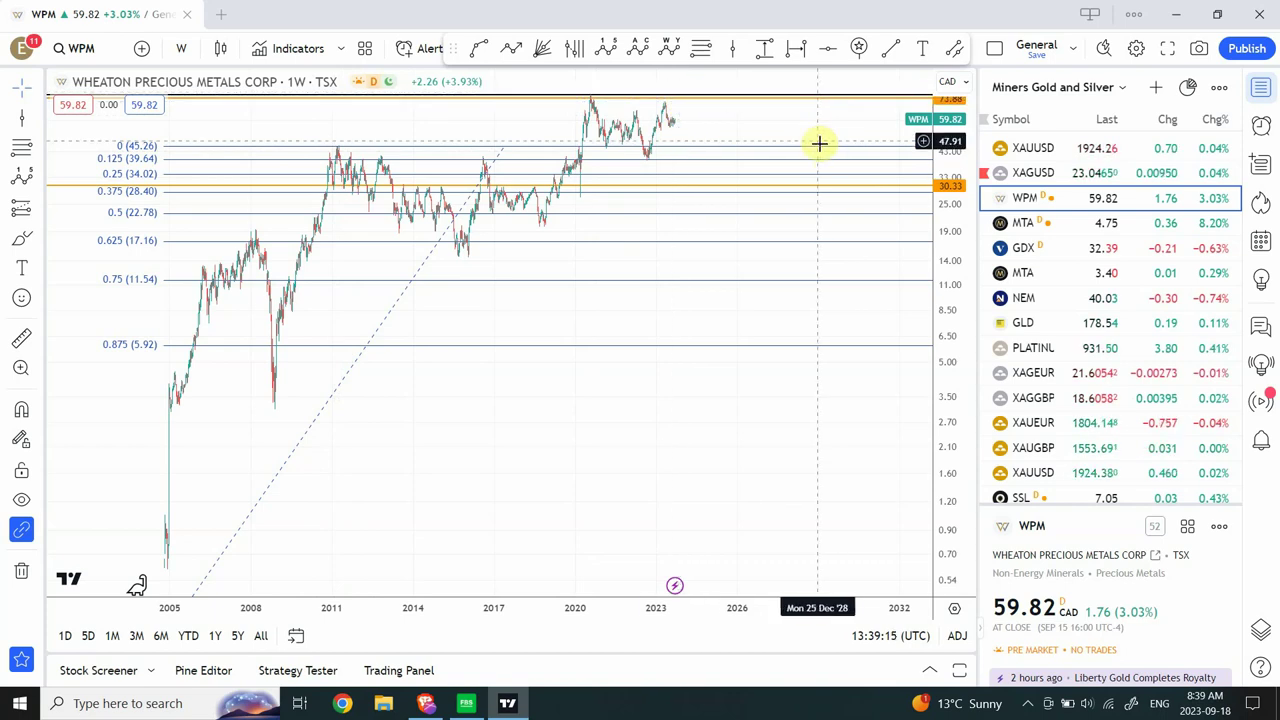
pyautogui.moveTo(947, 150); pyautogui.dragTo(947, 160)
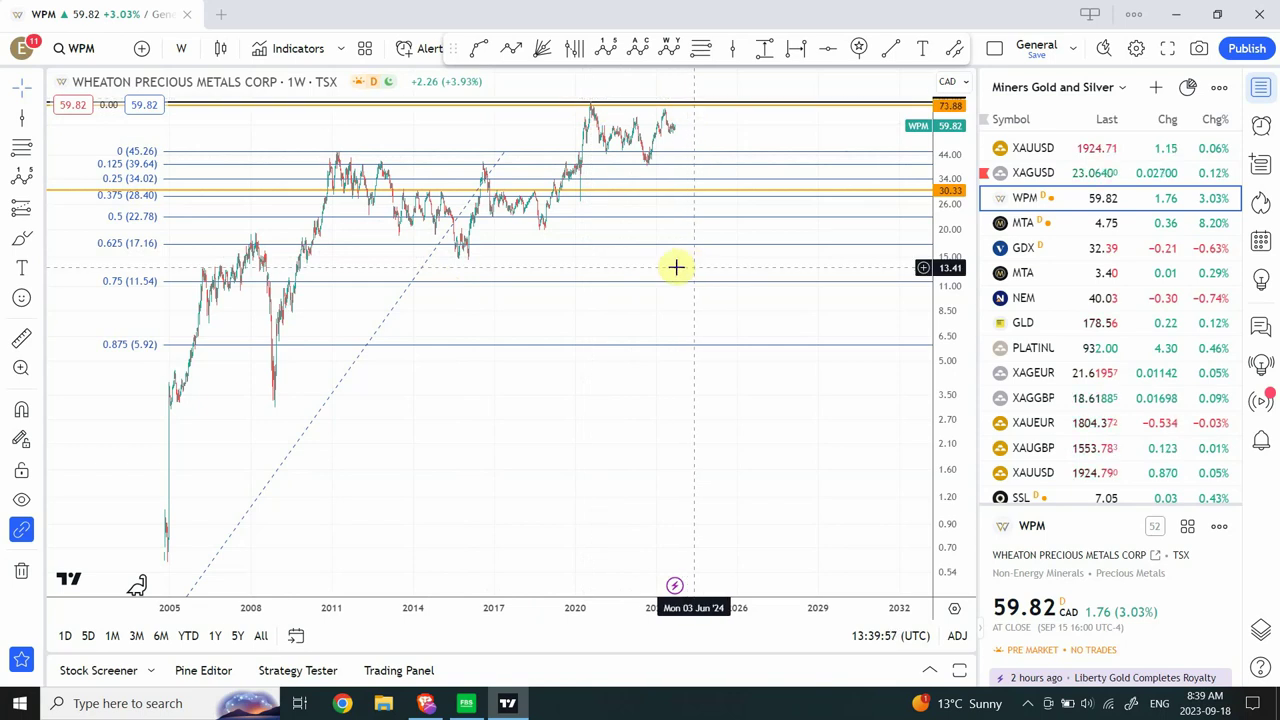
# - Switch the WPM chart to 1-day bars and auto-fit the price scale to the data
pyautogui.click(185, 50)
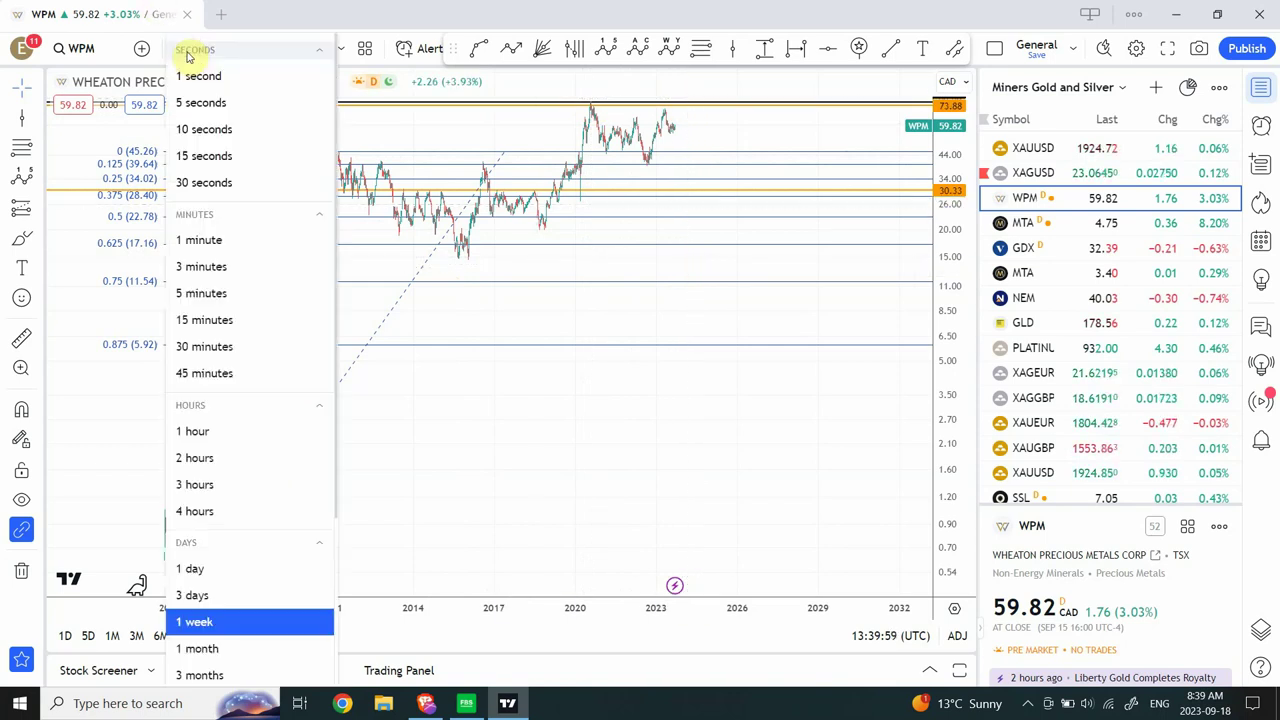
pyautogui.click(198, 569)
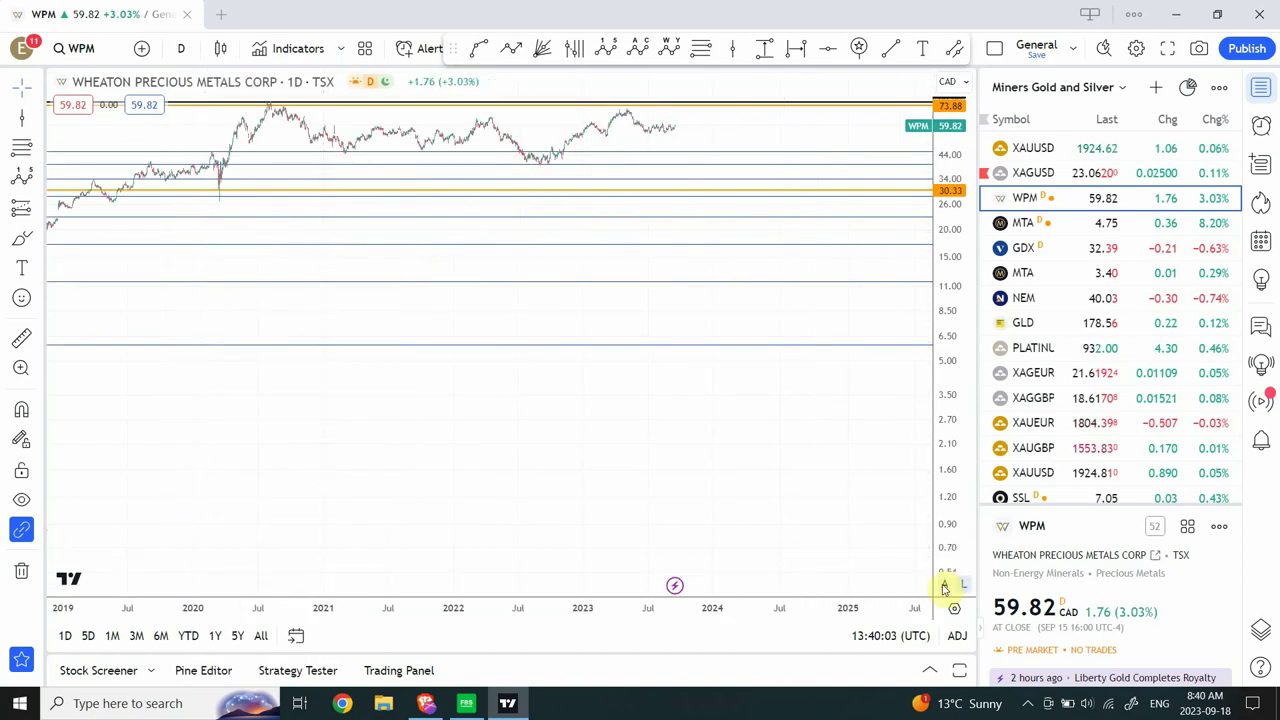
pyautogui.click(948, 585)
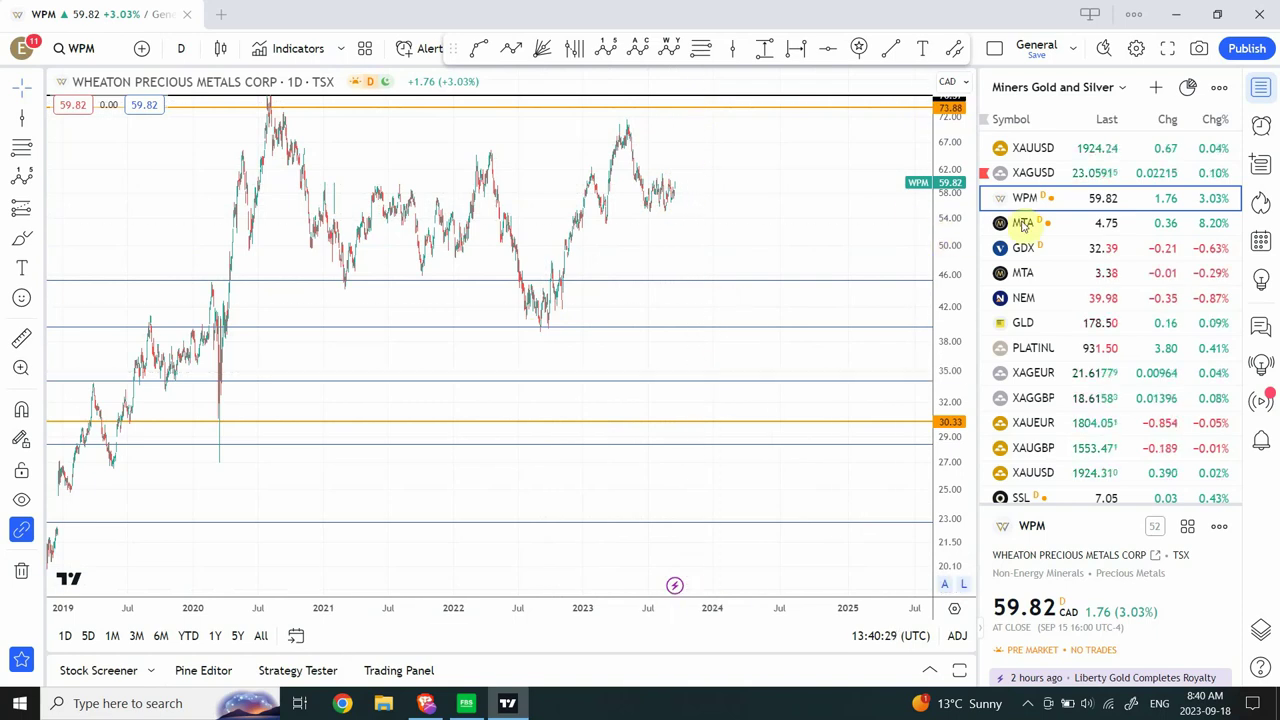
# - On the MTA daily chart, set the blue line's top near 7.93 and nudge its lower end right
pyautogui.click(1043, 223)
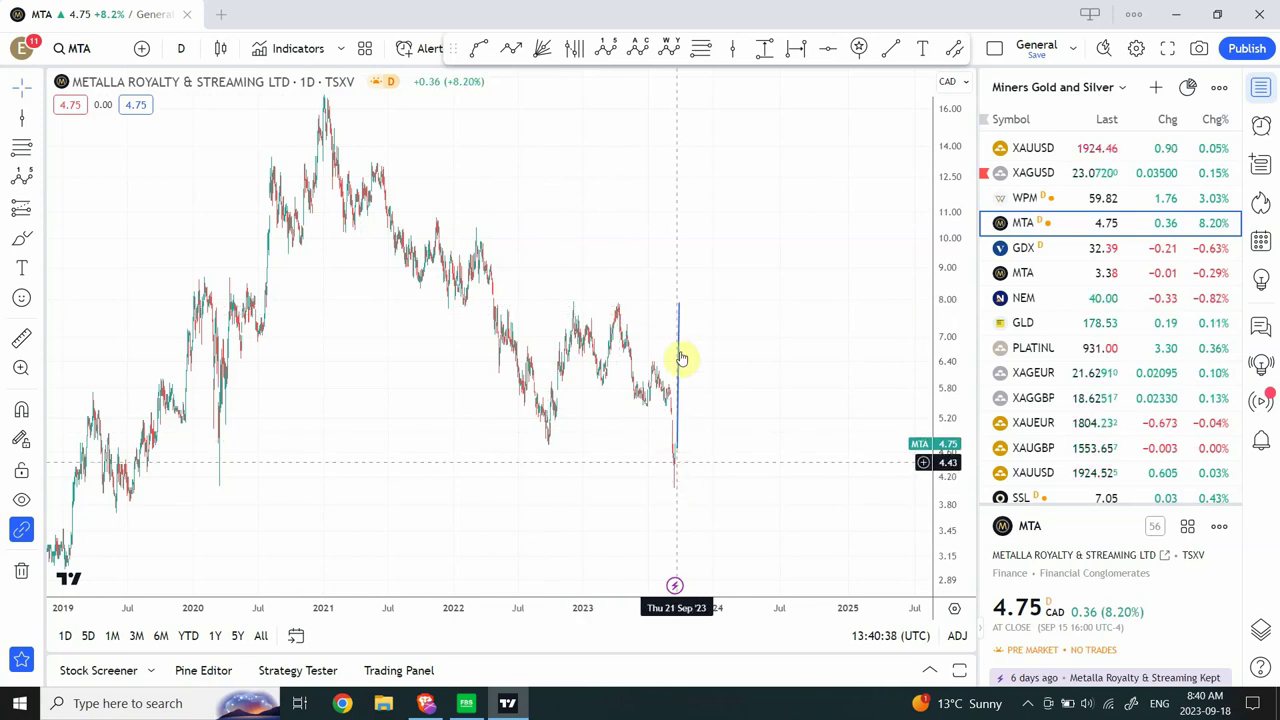
pyautogui.click(680, 305)
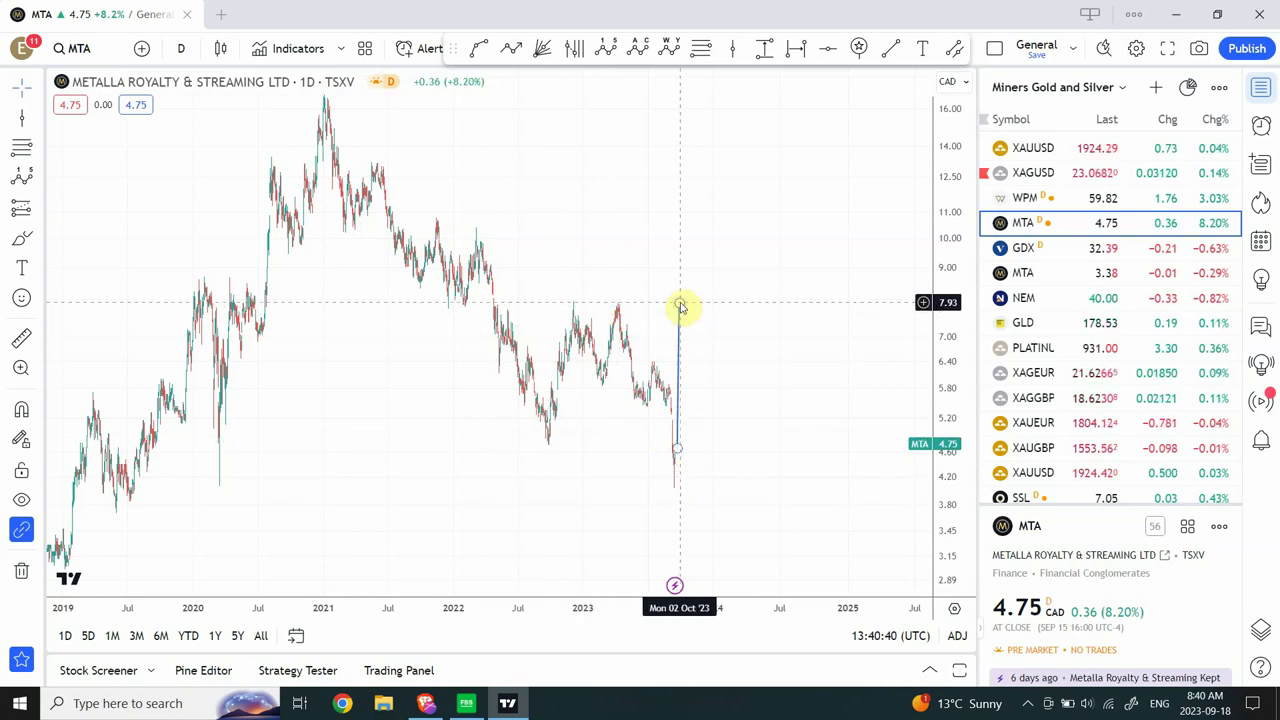
pyautogui.click(684, 303)
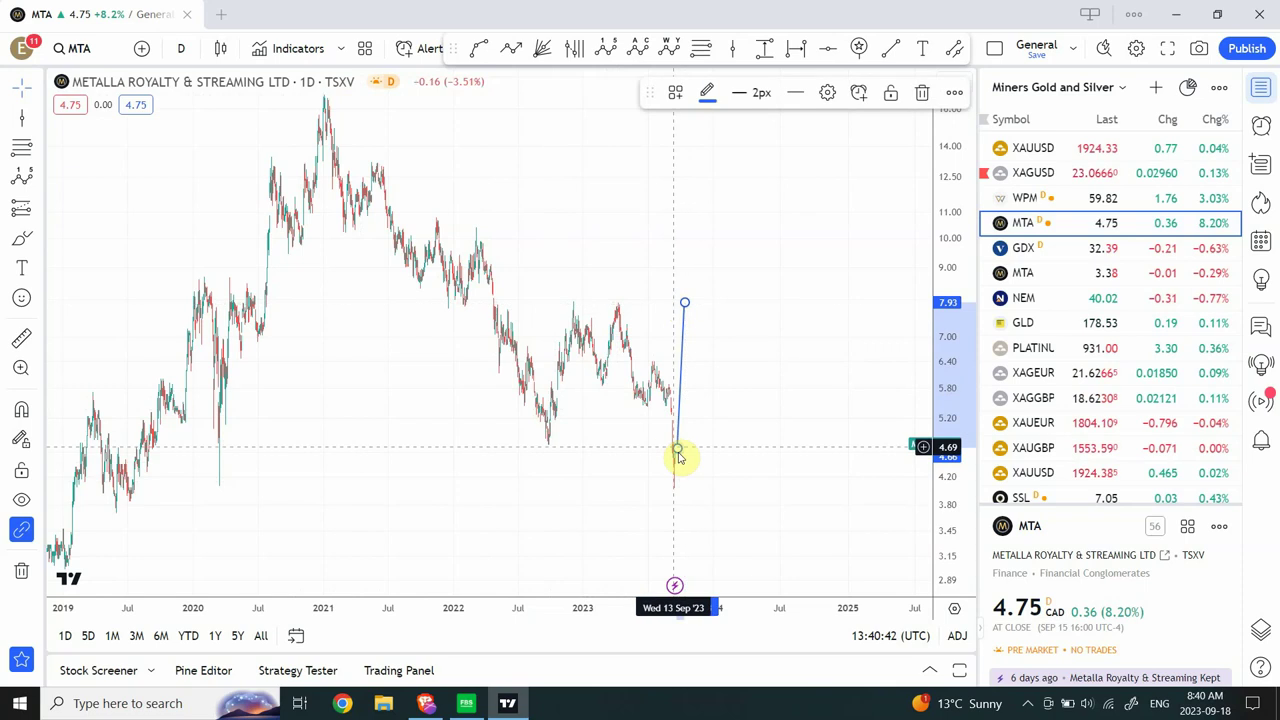
pyautogui.moveTo(679, 453); pyautogui.dragTo(687, 452)
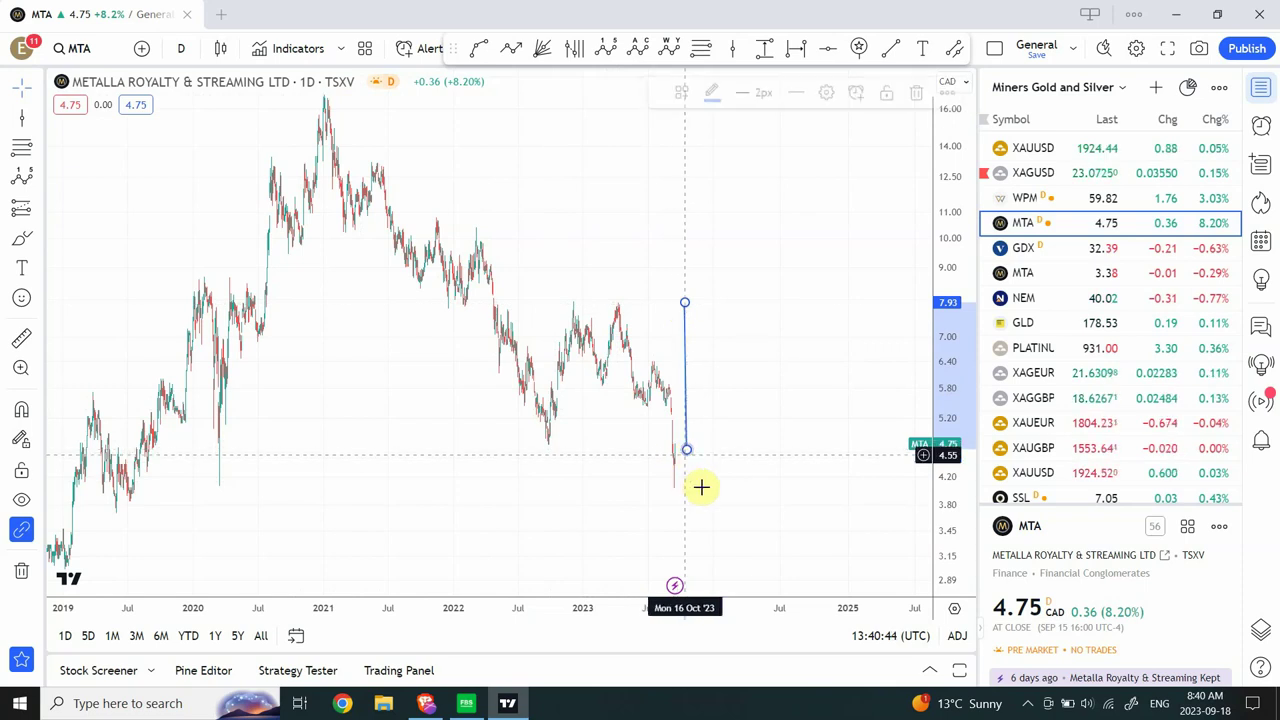
pyautogui.click(700, 486)
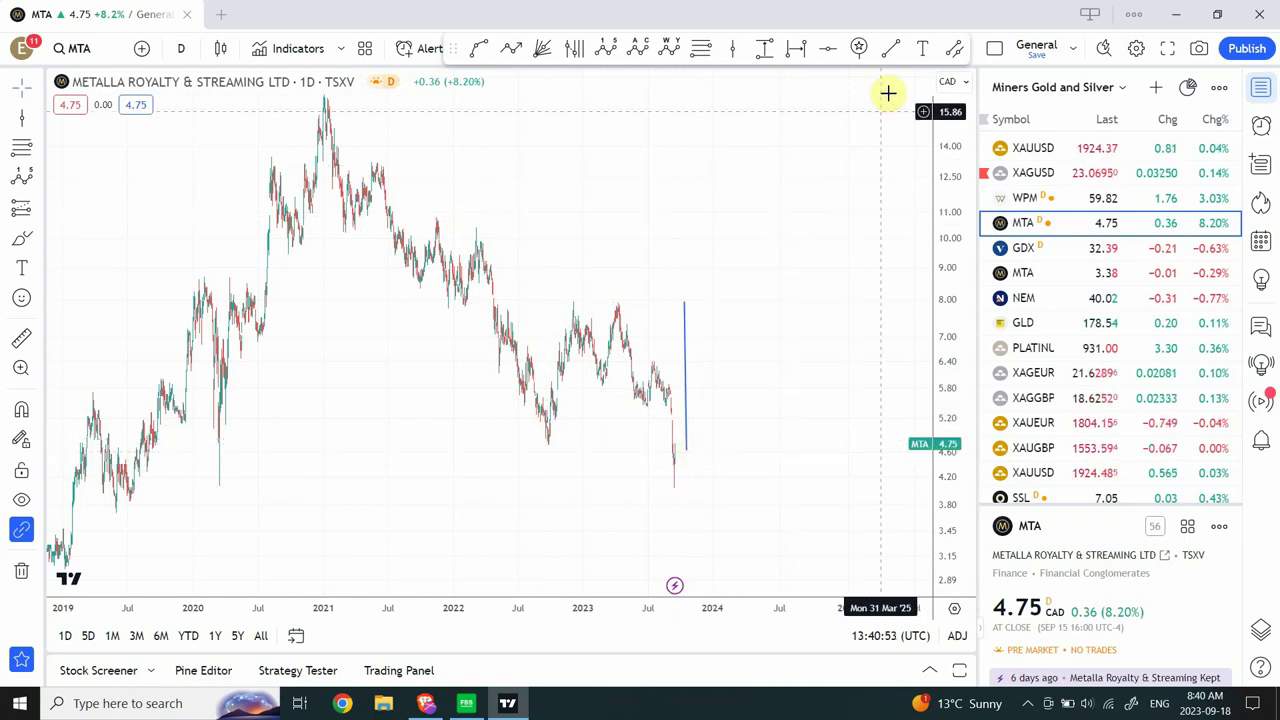
# - Draw an ABC correction on MTA from the late-2022 low, B near 3.92, C raised to about 9.03
pyautogui.click(637, 48)
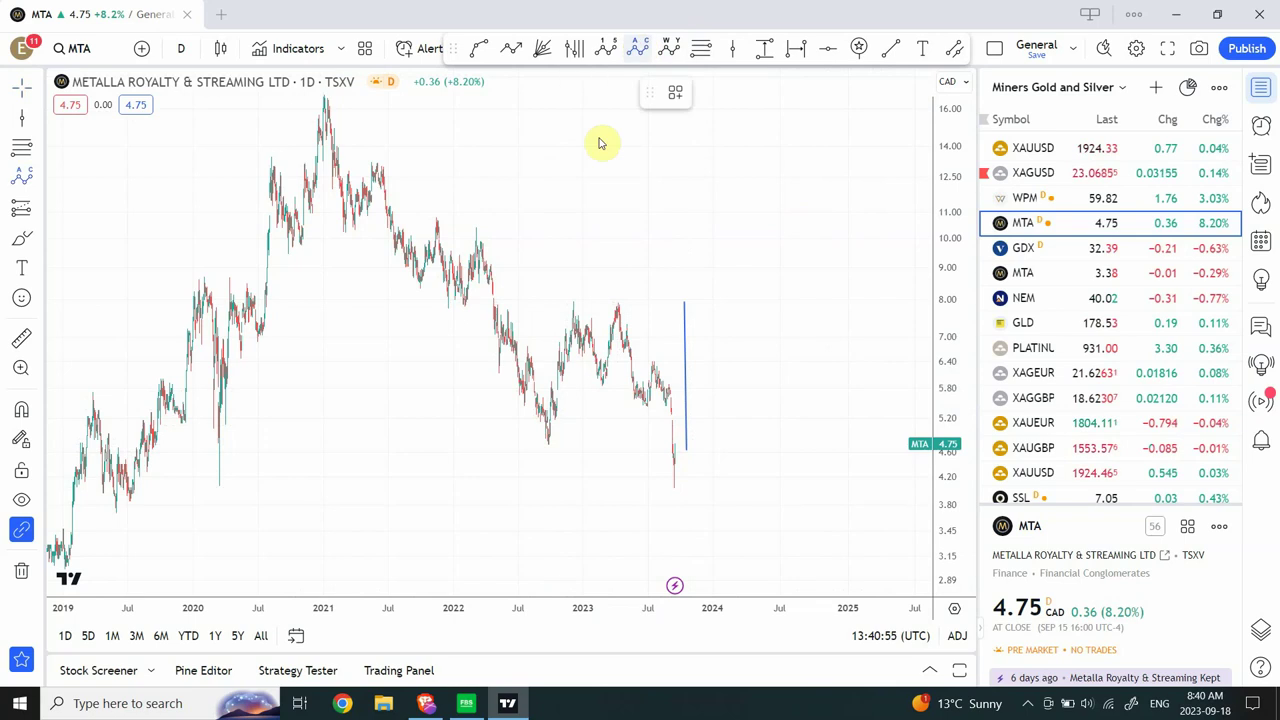
pyautogui.click(550, 451)
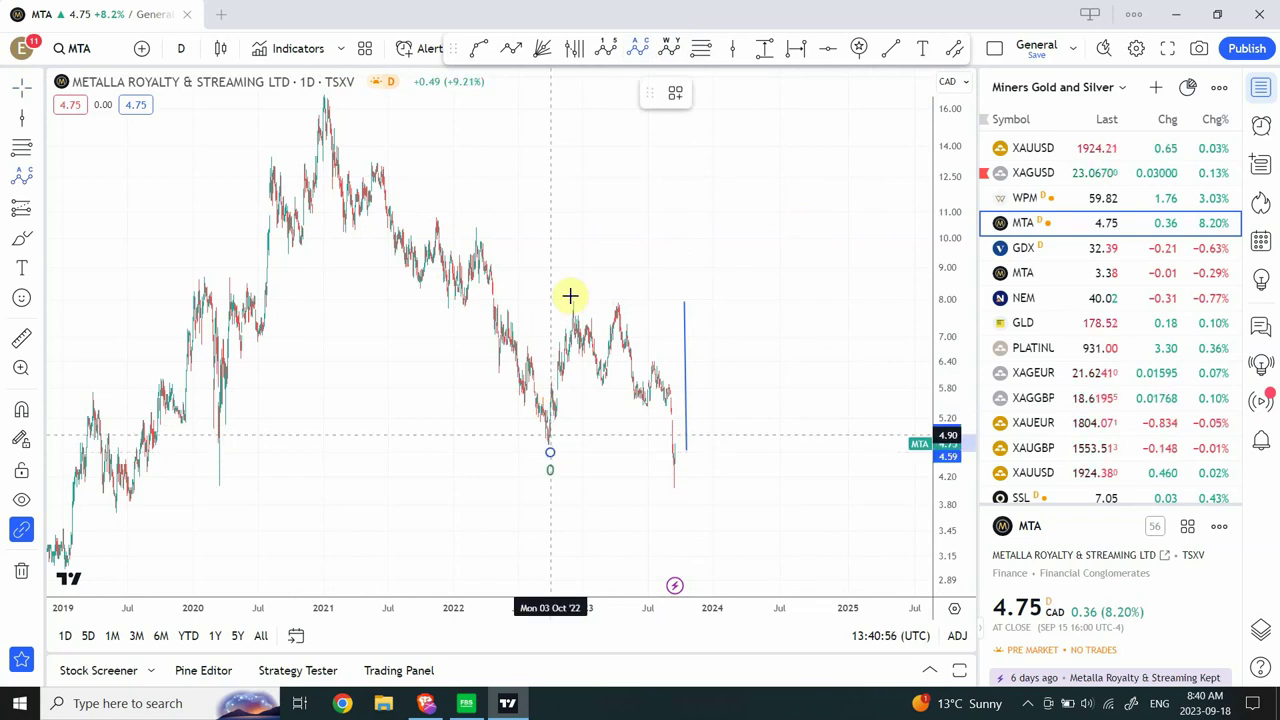
pyautogui.click(572, 290)
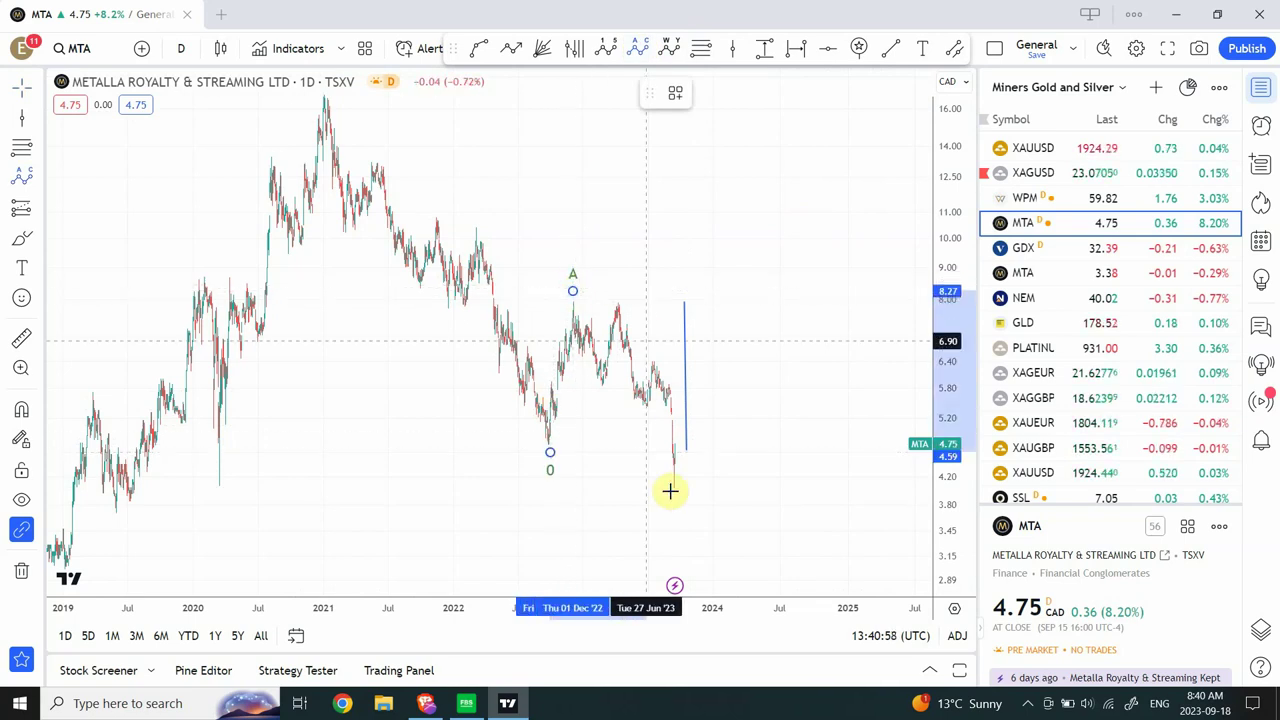
pyautogui.click(673, 496)
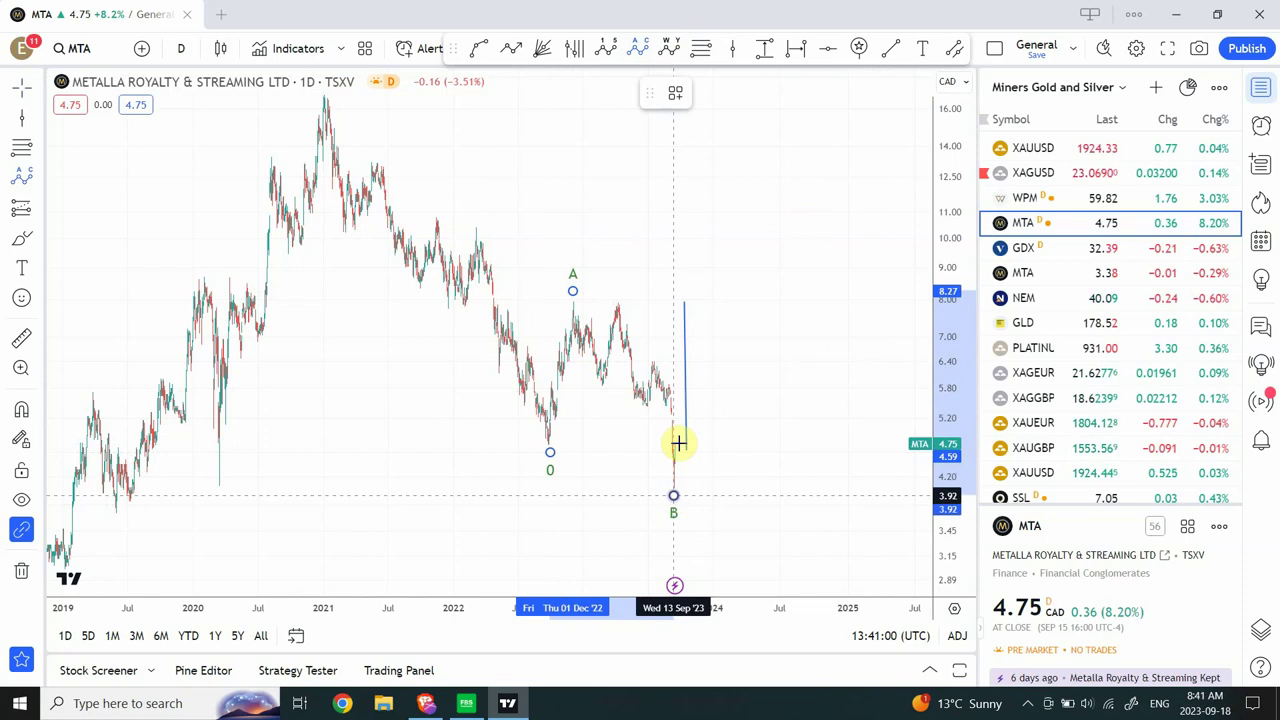
pyautogui.click(686, 293)
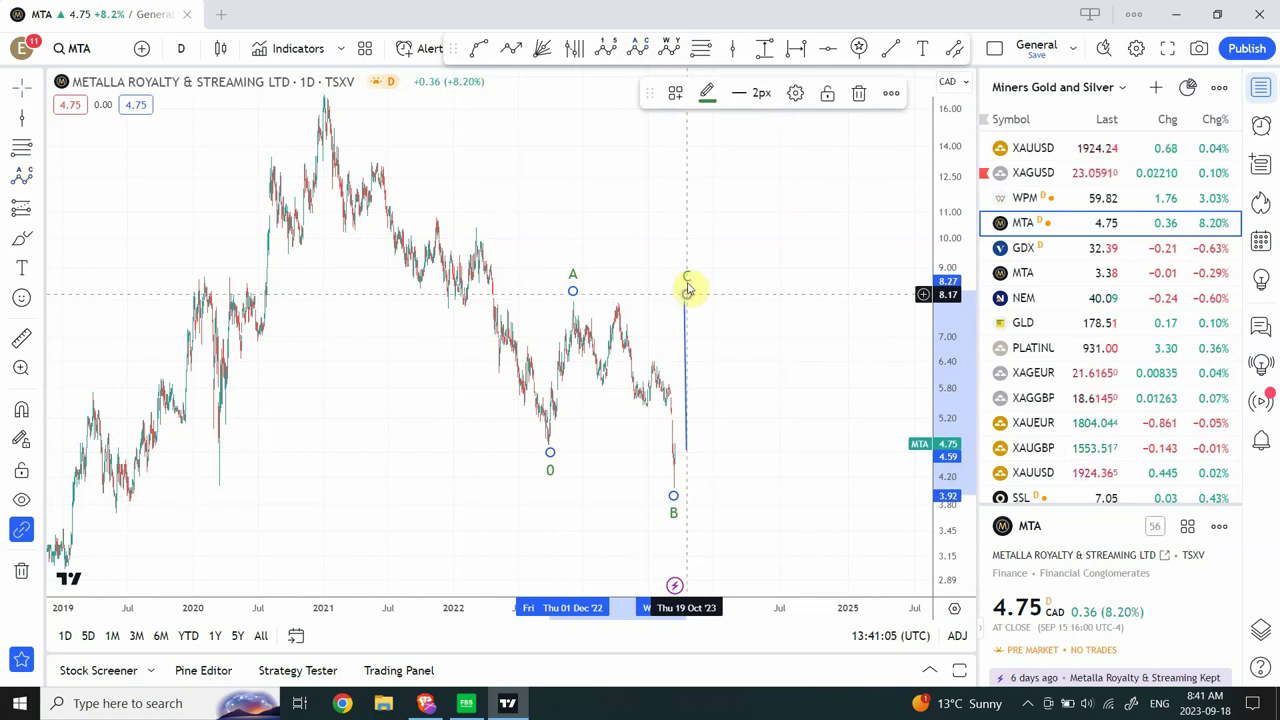
pyautogui.moveTo(686, 290); pyautogui.dragTo(683, 274)
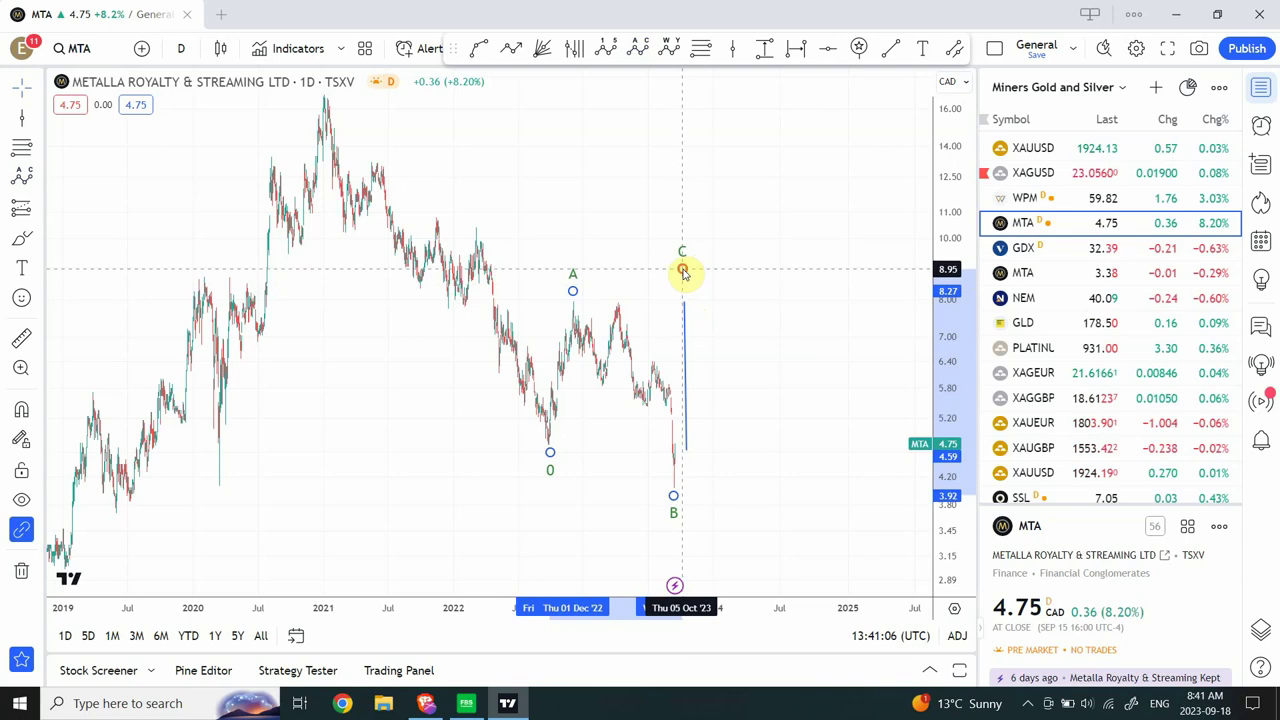
pyautogui.click(726, 340)
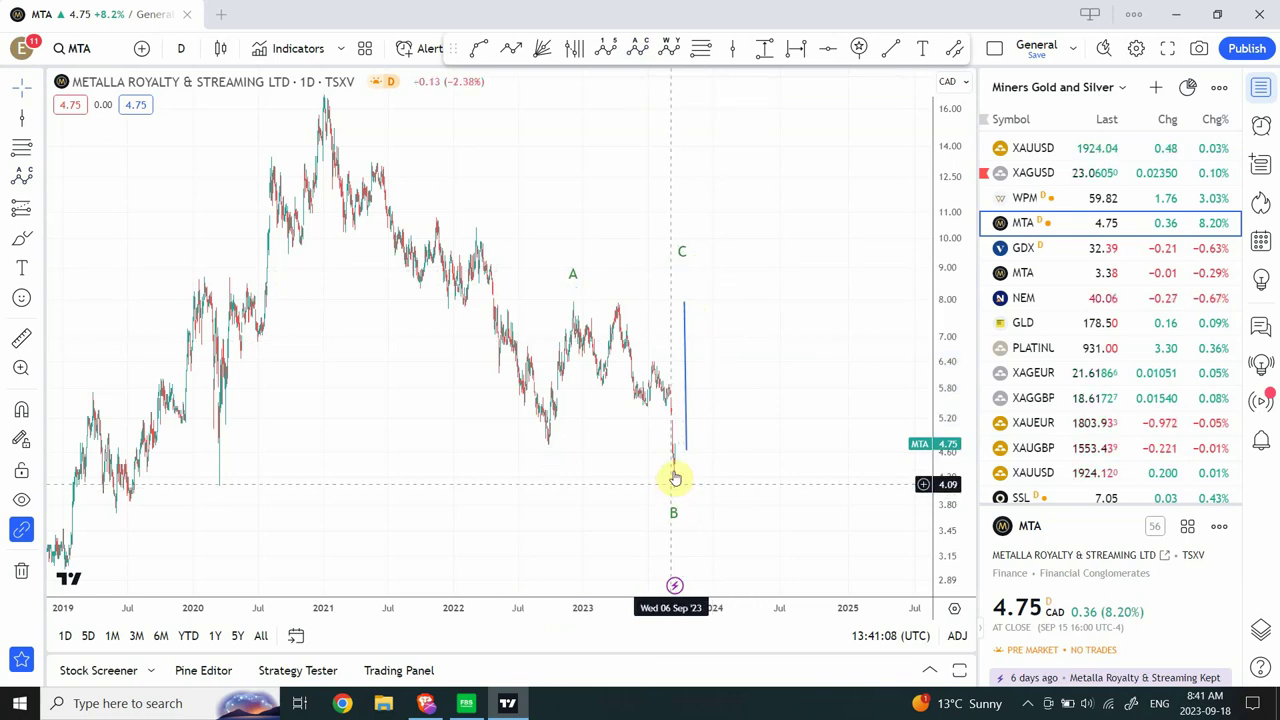